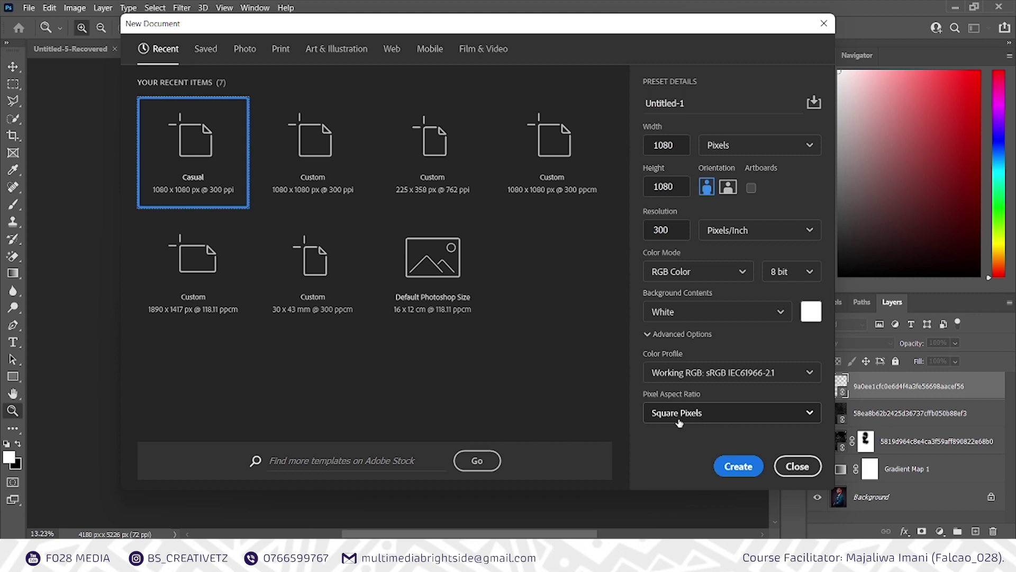
Create a new 1080 x 1080 px document at 300 pixels/inch in RGB Color with a white background
left_click(739, 466)
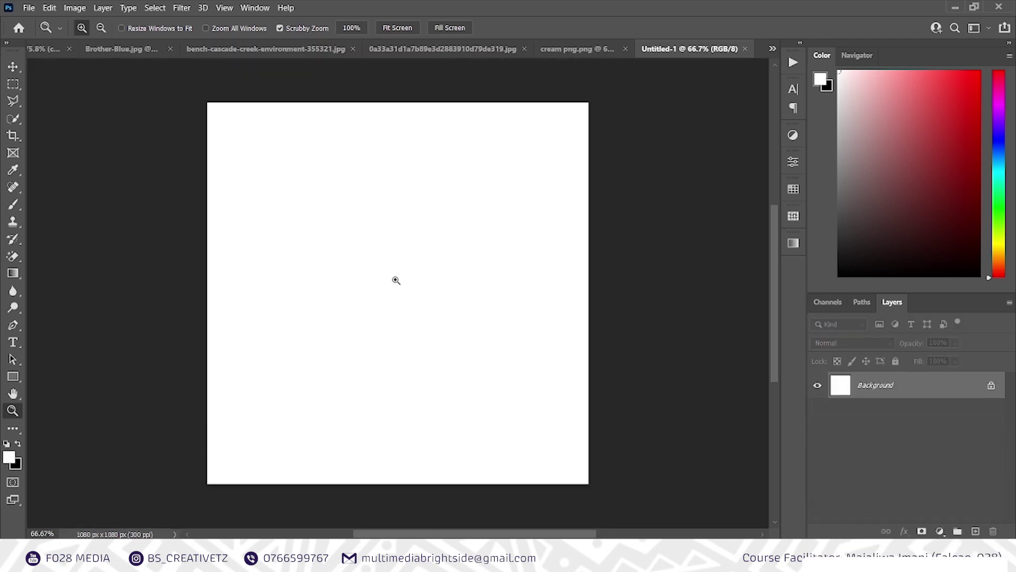
right_click(431, 255)
left_click(449, 263)
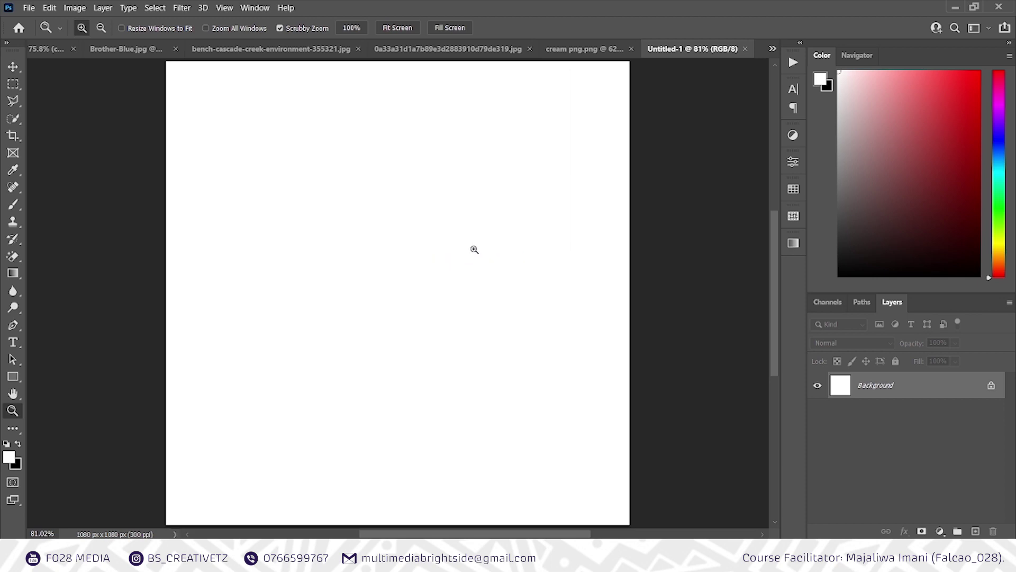
left_click_drag(475, 248, 465, 259)
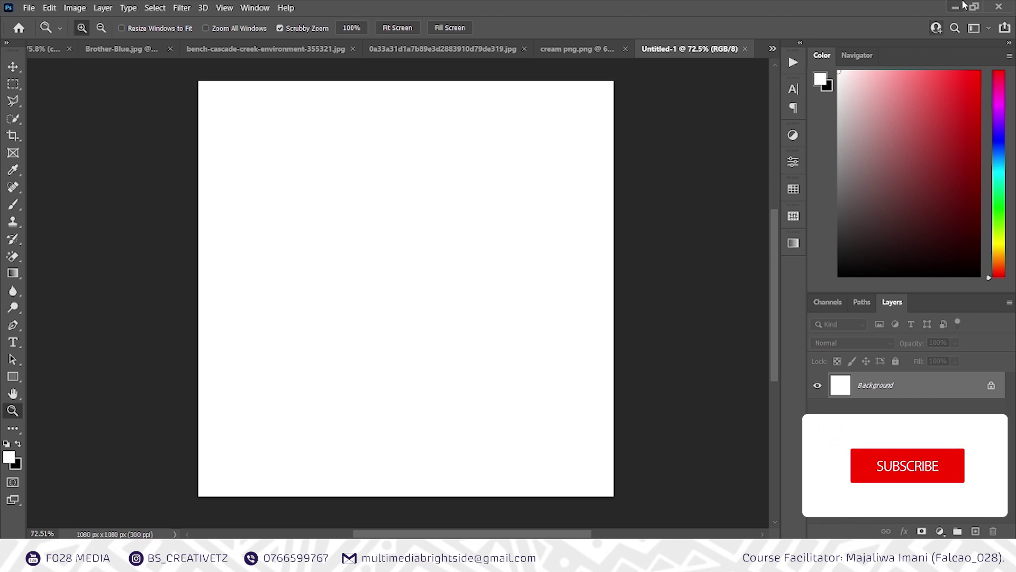
Place the picture frame image 202cfb9d9027c0f2a4a243d96d7e1310 from Desktop > 30EP ONLINE > MATERIAL FOLDER as a linked file
left_click(29, 8)
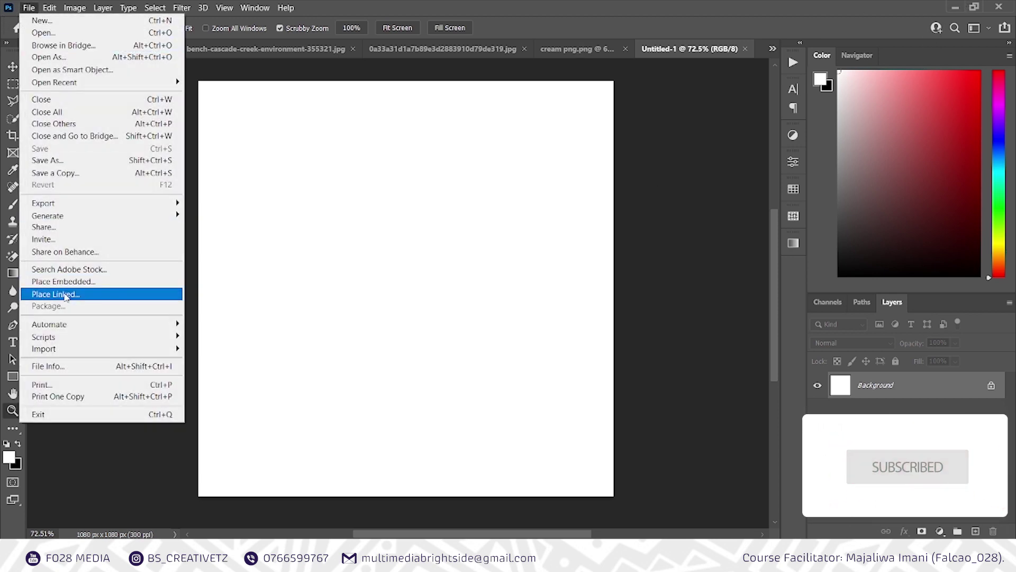
left_click(74, 293)
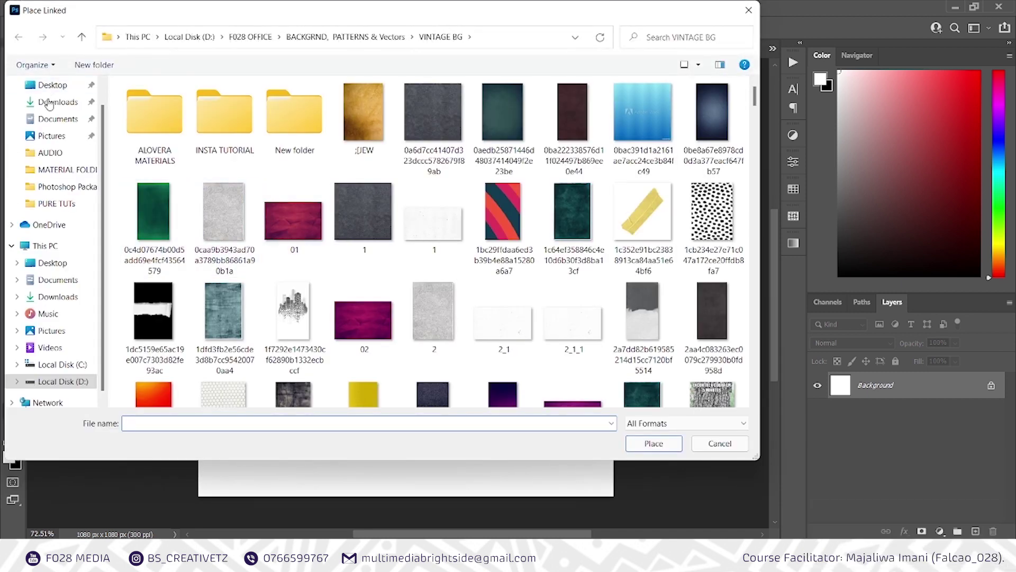
left_click(55, 85)
double_click(144, 115)
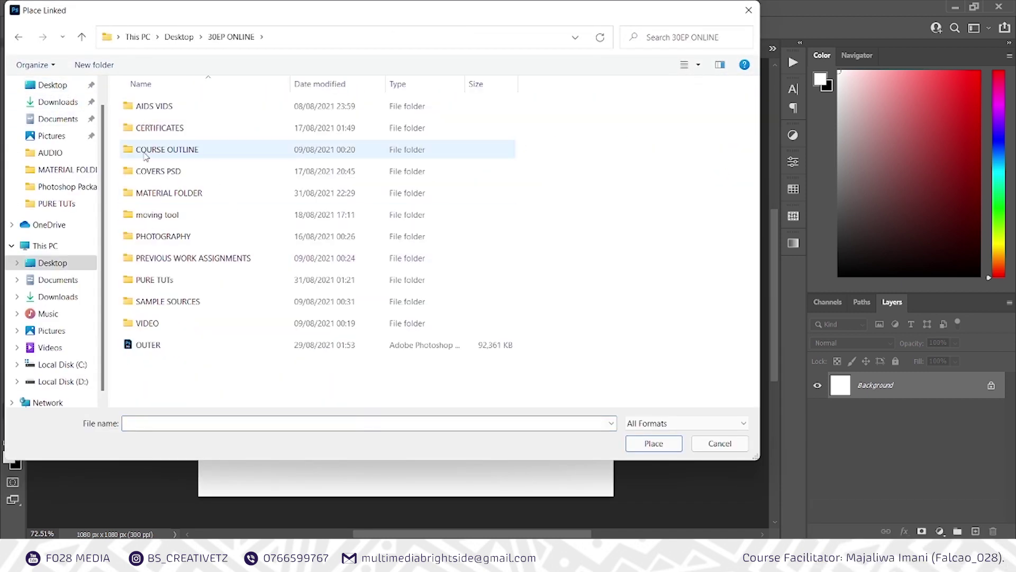
left_click(184, 200)
double_click(184, 200)
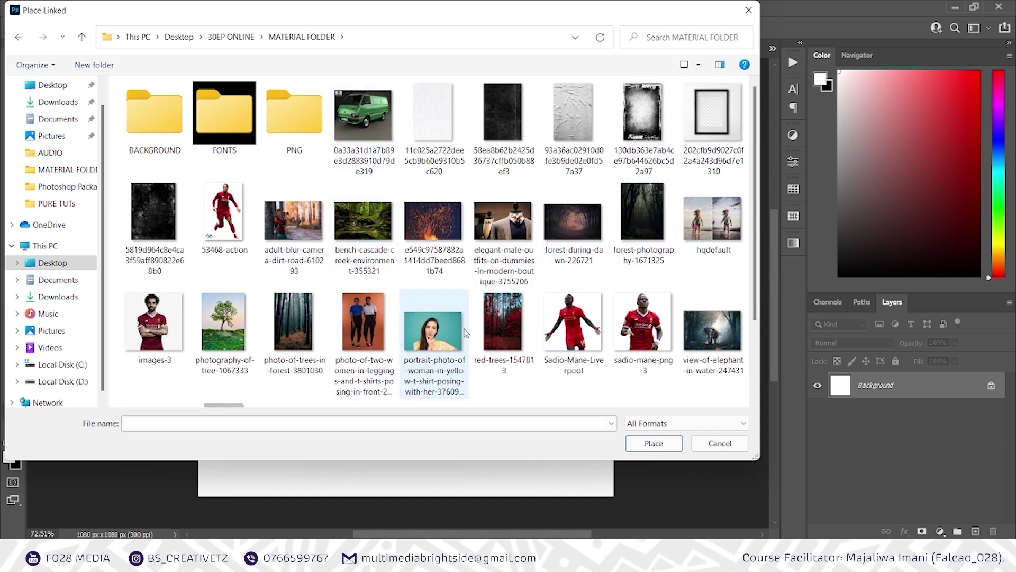
left_click(723, 124)
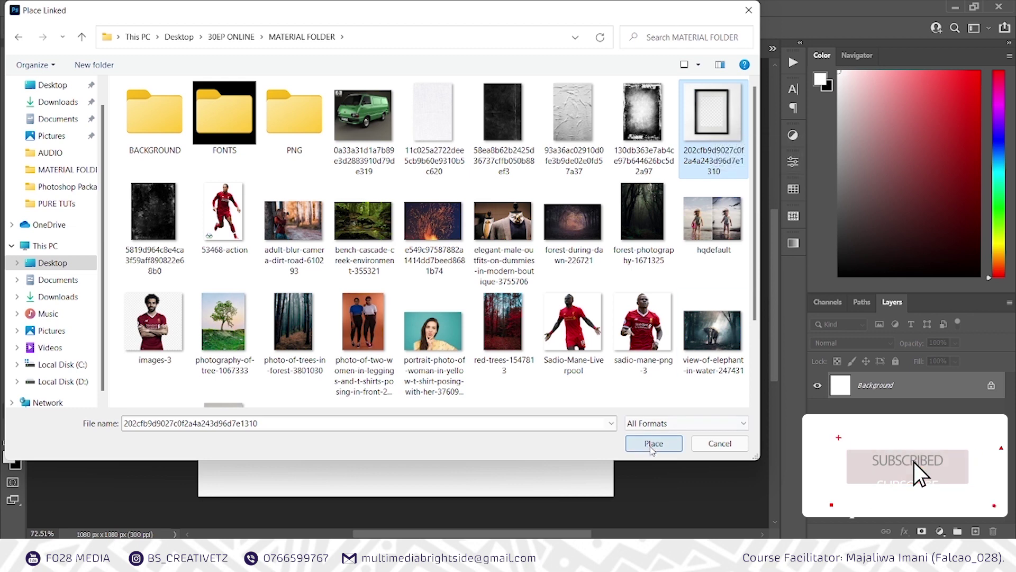
left_click(653, 443)
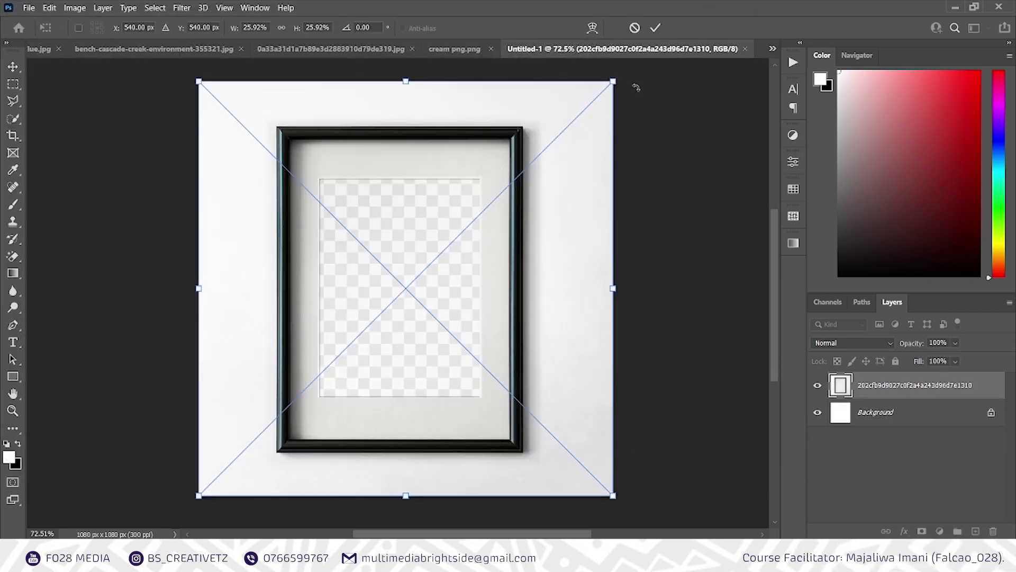
left_click(657, 28)
key("z")
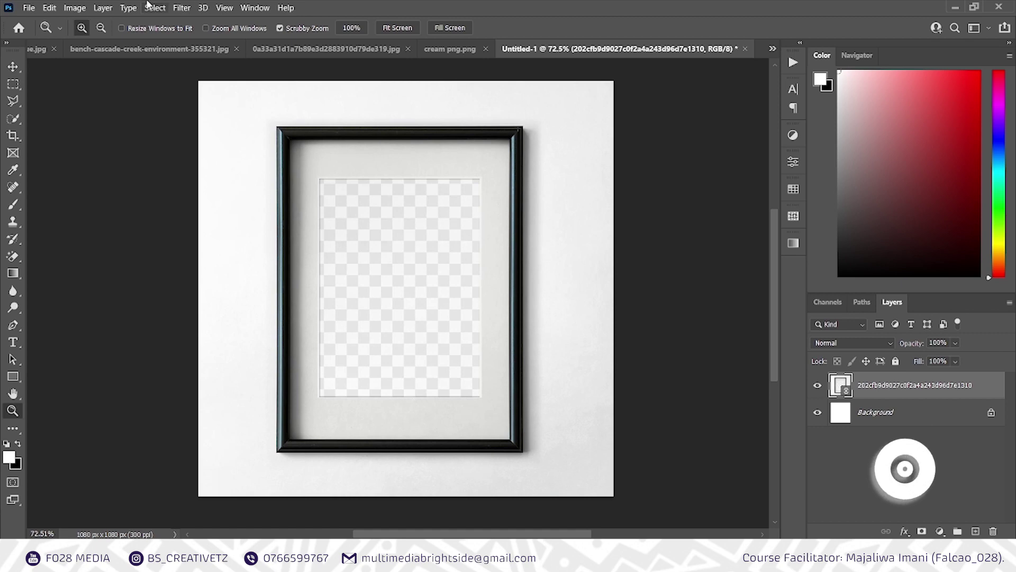
Place woman-in-red-turtleneck-sweater-with-white-flowers-on-her-3746210 as a linked image and move its layer below the frame layer
left_click(28, 8)
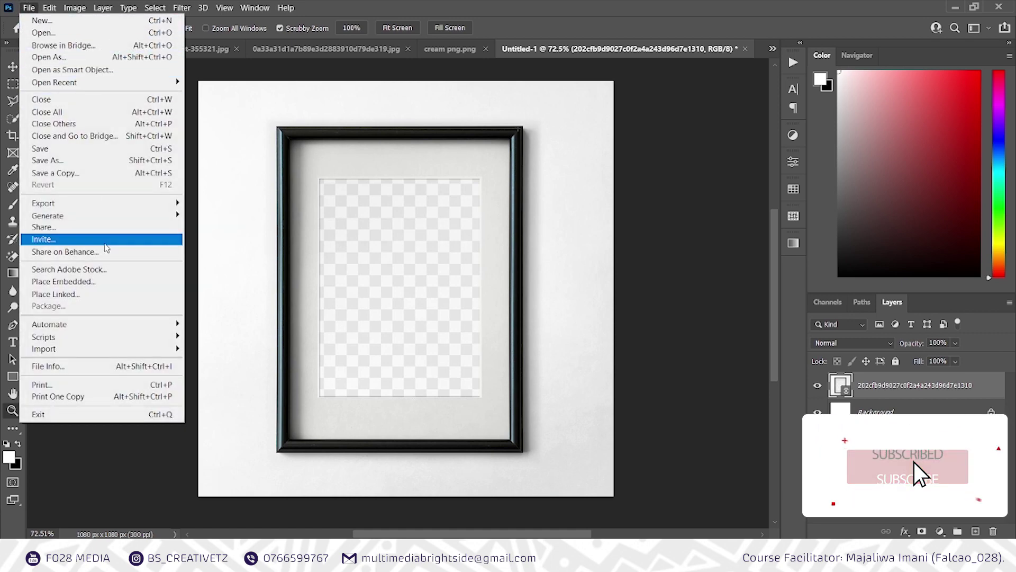
left_click(56, 294)
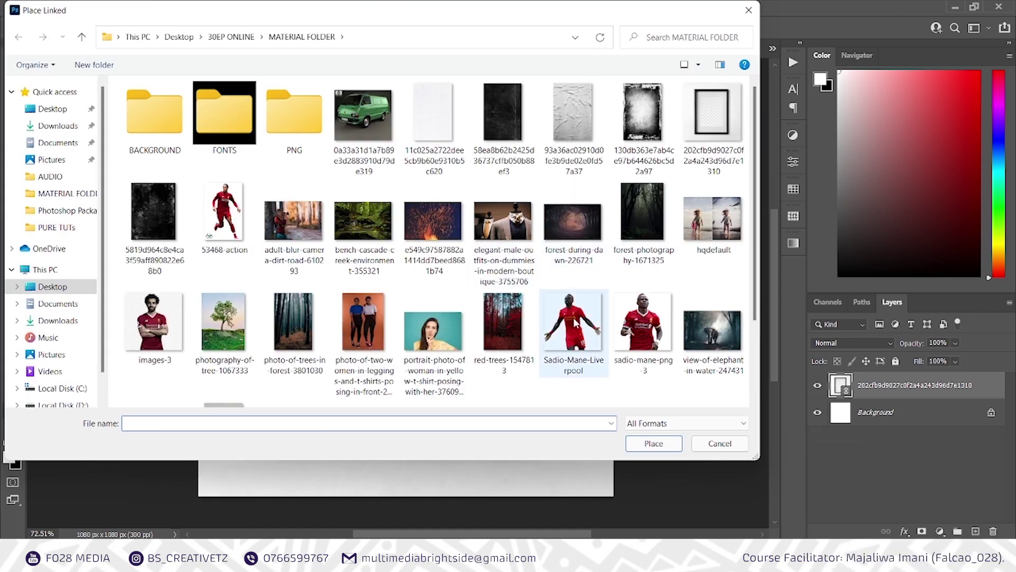
scroll(421, 340, "down", 2)
scroll(420, 339, "up", 2)
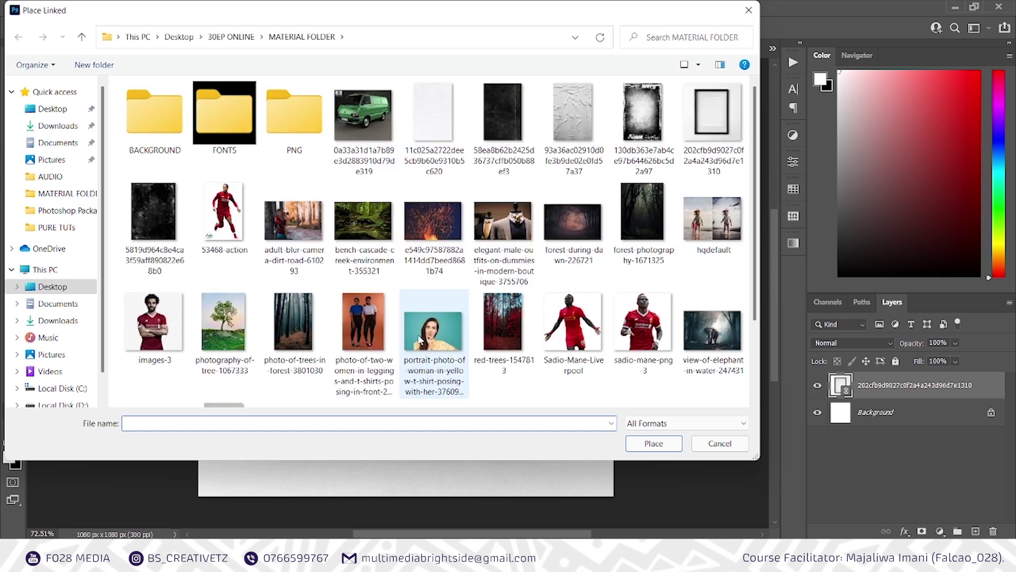
scroll(402, 334, "down", 2)
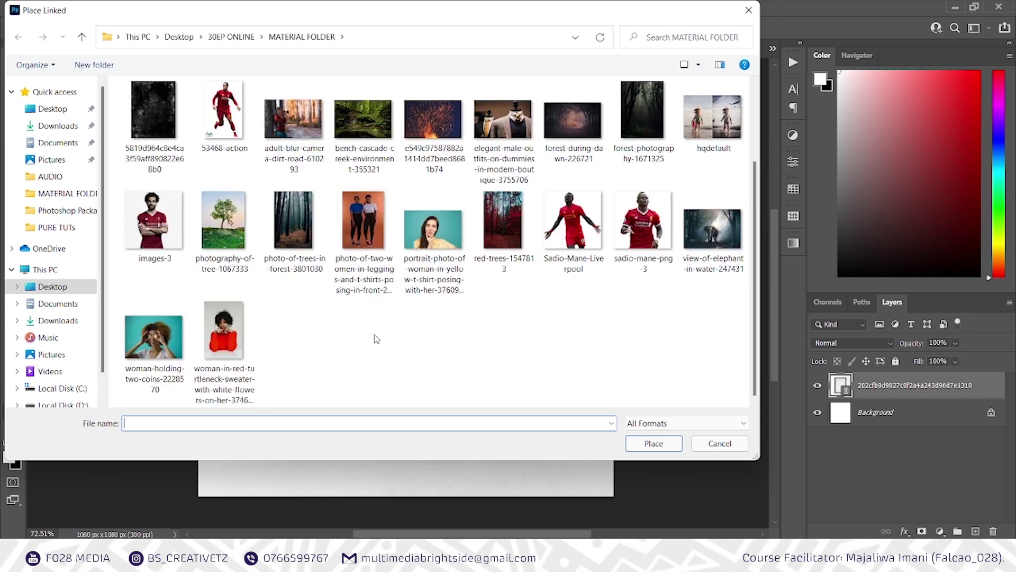
left_click(221, 340)
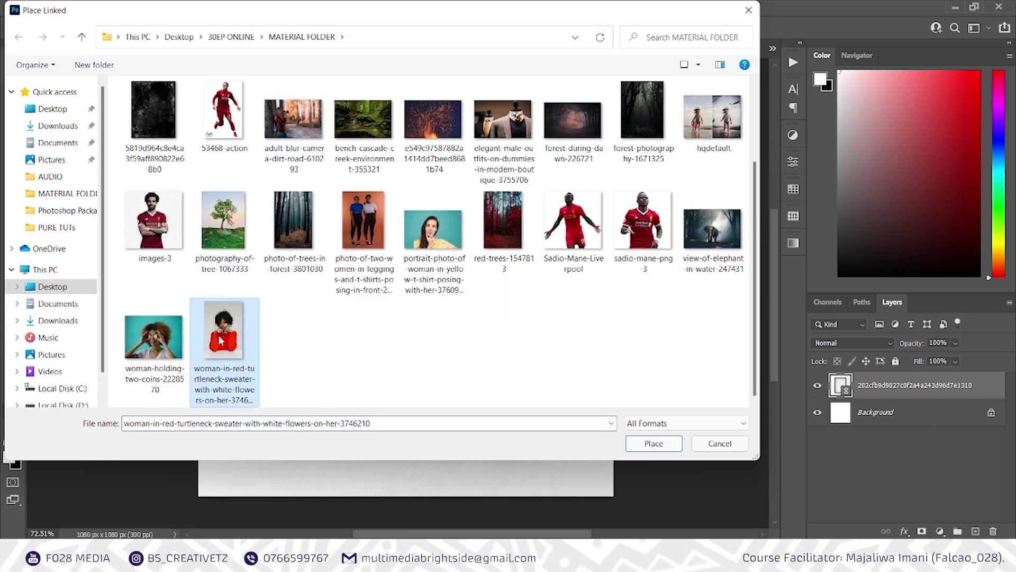
left_click(654, 444)
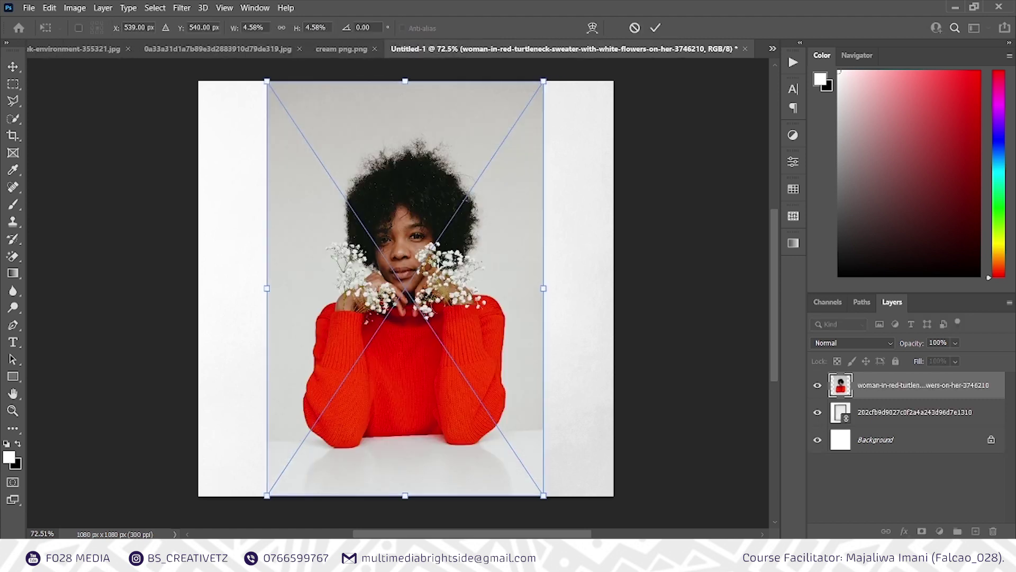
left_click(655, 27)
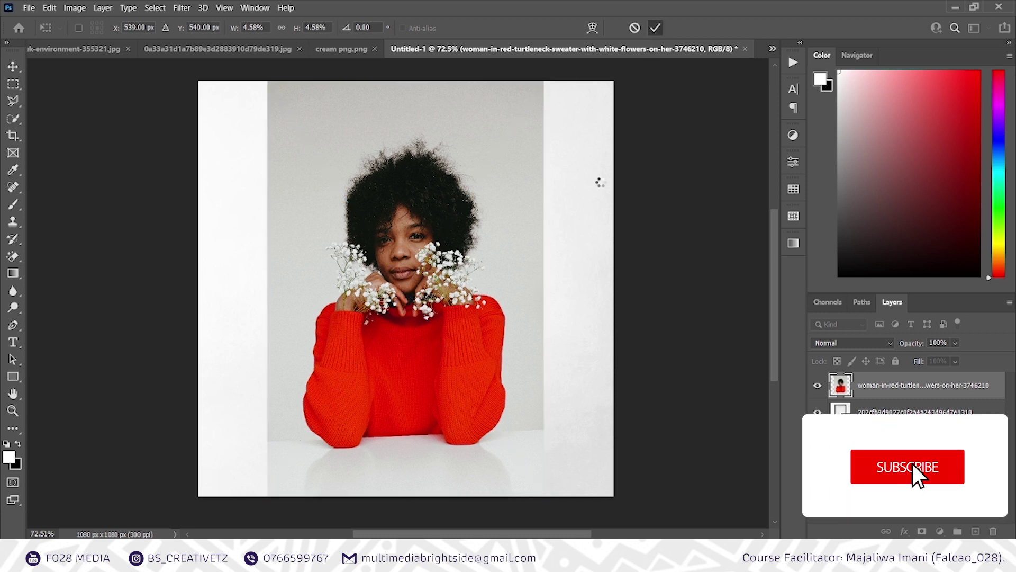
key("z")
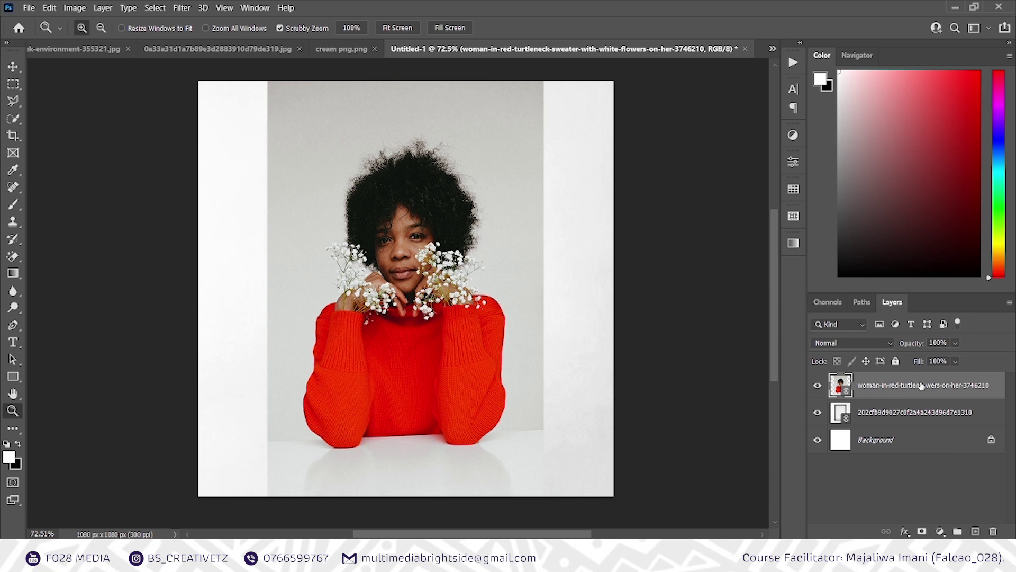
left_click_drag(921, 385, 915, 418)
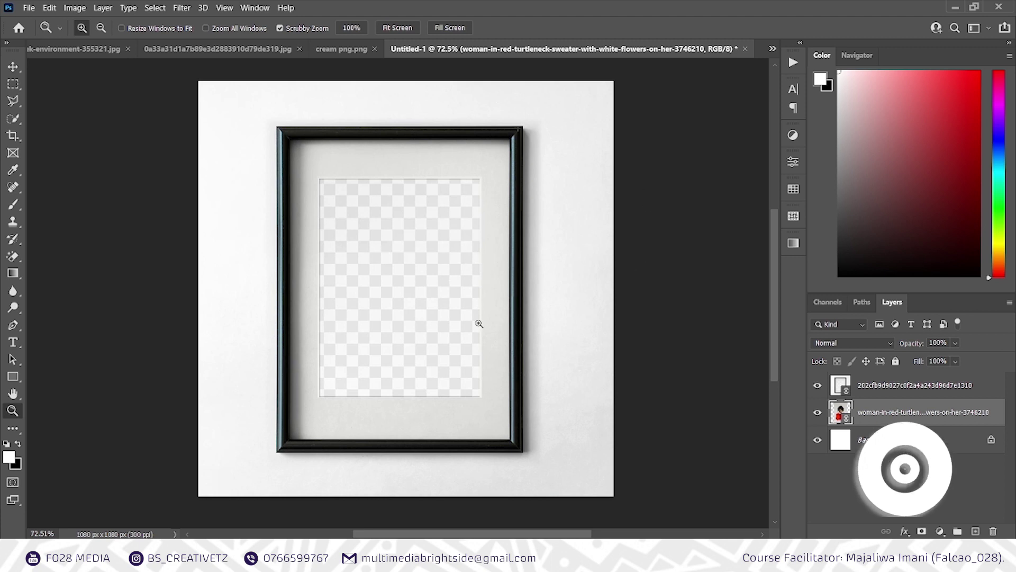
Rasterize the frame layer and delete a rectangular marquee area slightly larger than the checkered opening inside the frame
left_click(926, 388)
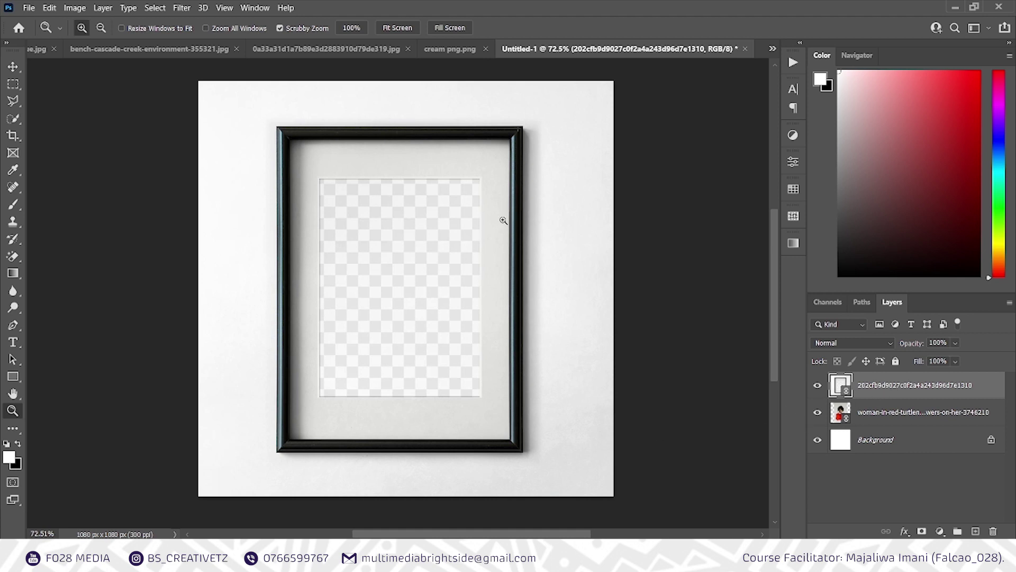
left_click_drag(503, 220, 488, 222)
left_click(14, 83)
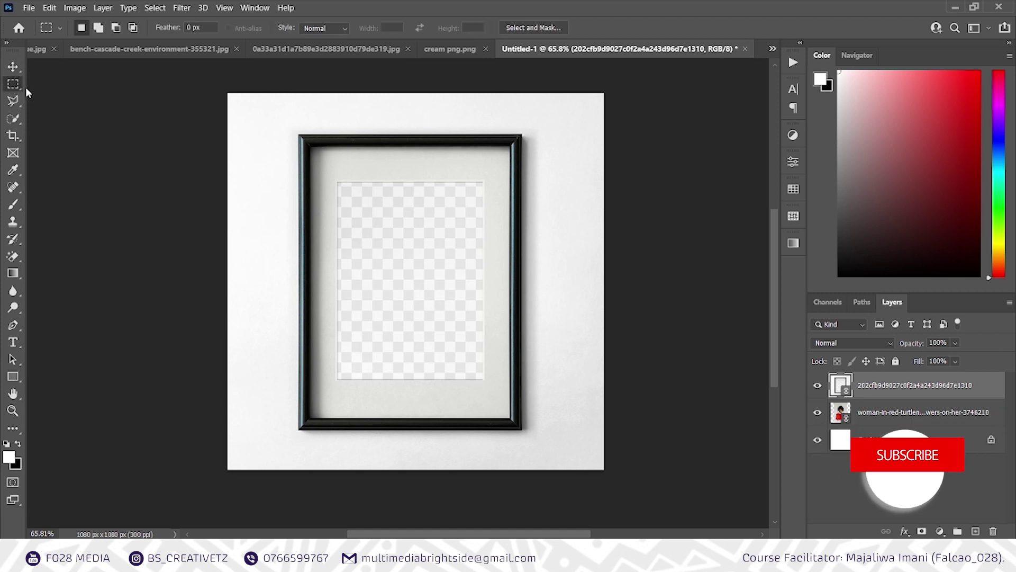
left_click_drag(326, 168, 500, 400)
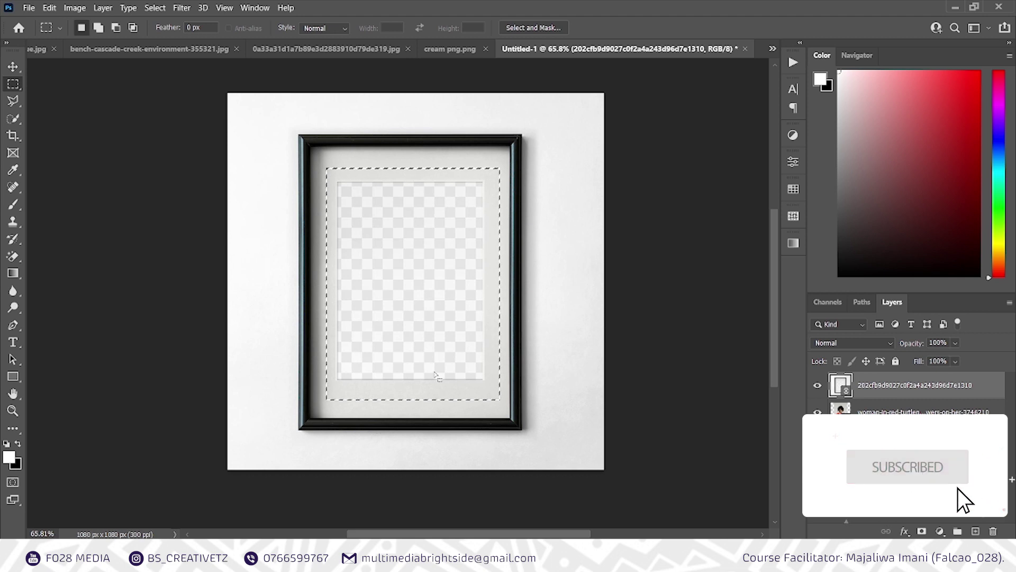
right_click(880, 388)
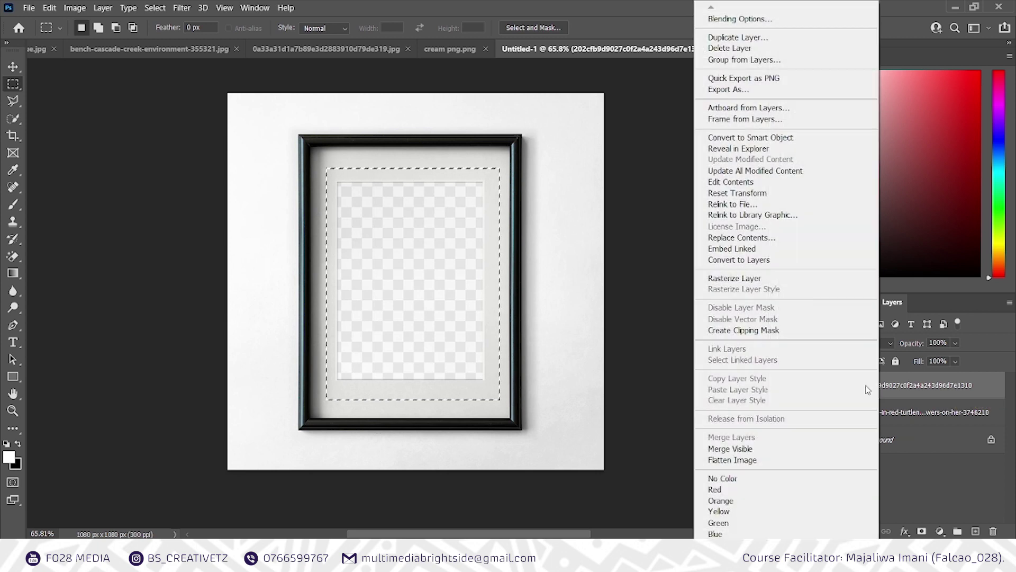
left_click(726, 281)
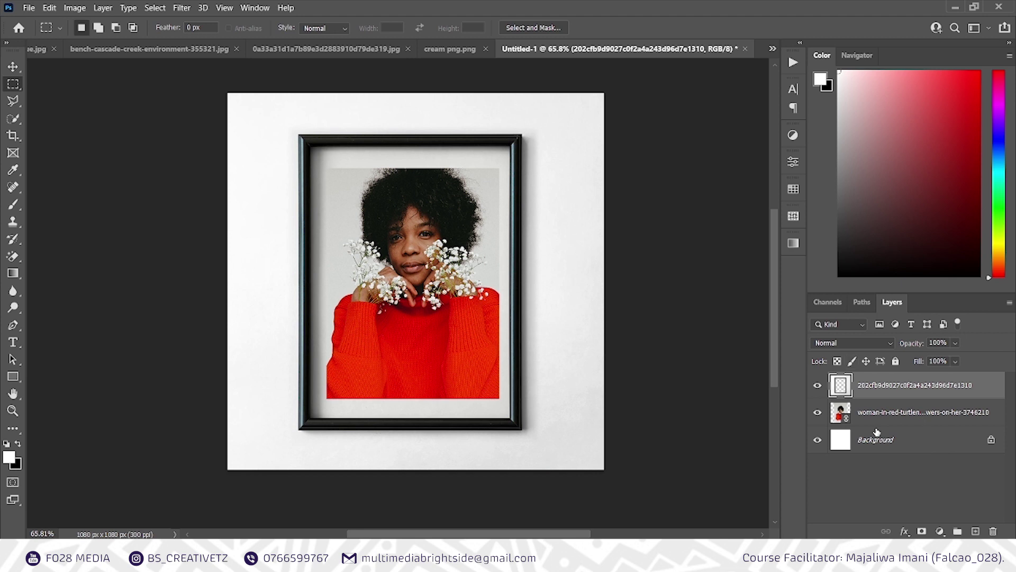
key("ctrl+z")
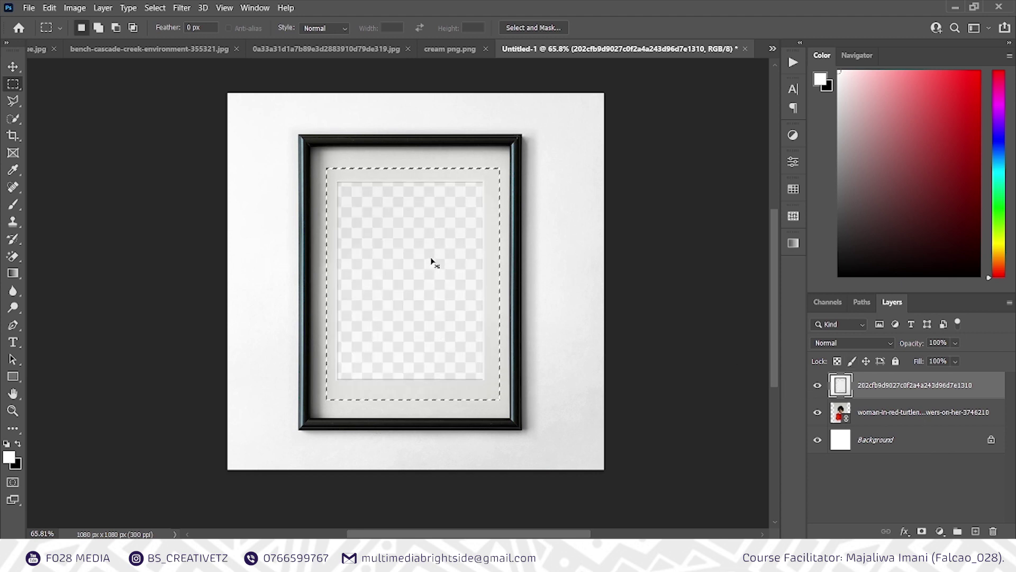
key("ctrl+shift+z")
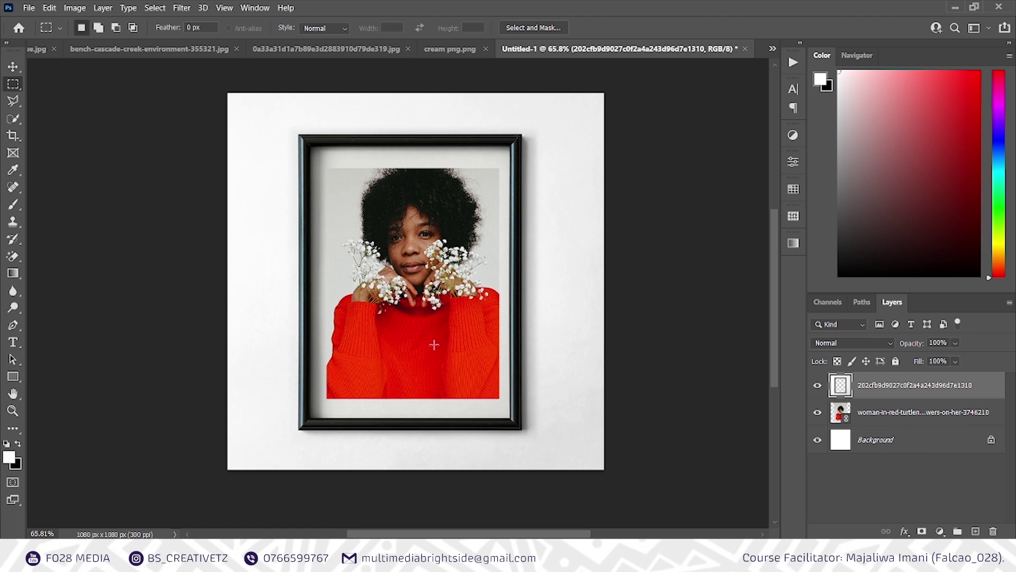
left_click(11, 67)
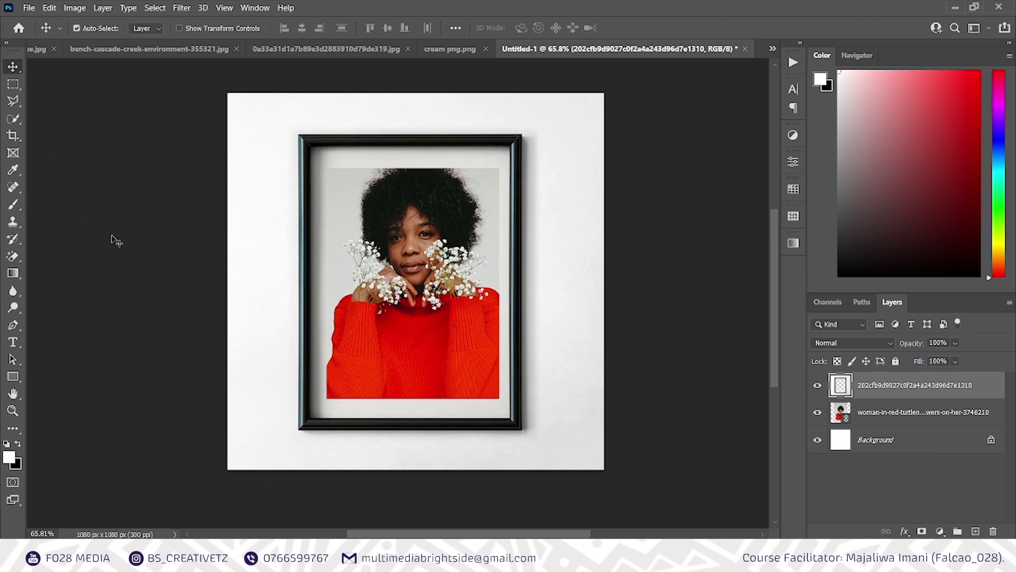
left_click_drag(446, 293, 449, 294)
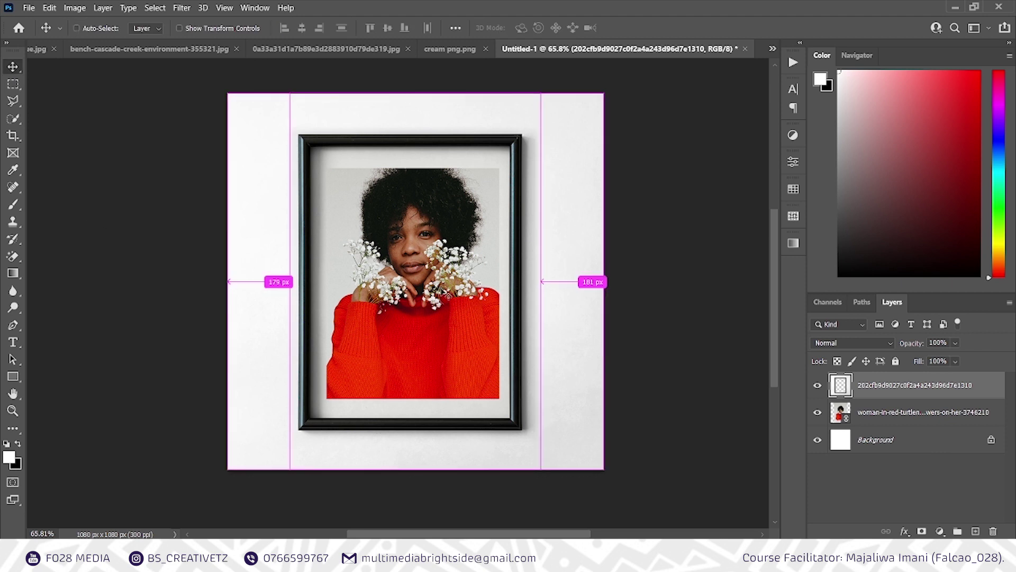
key("ctrl+t")
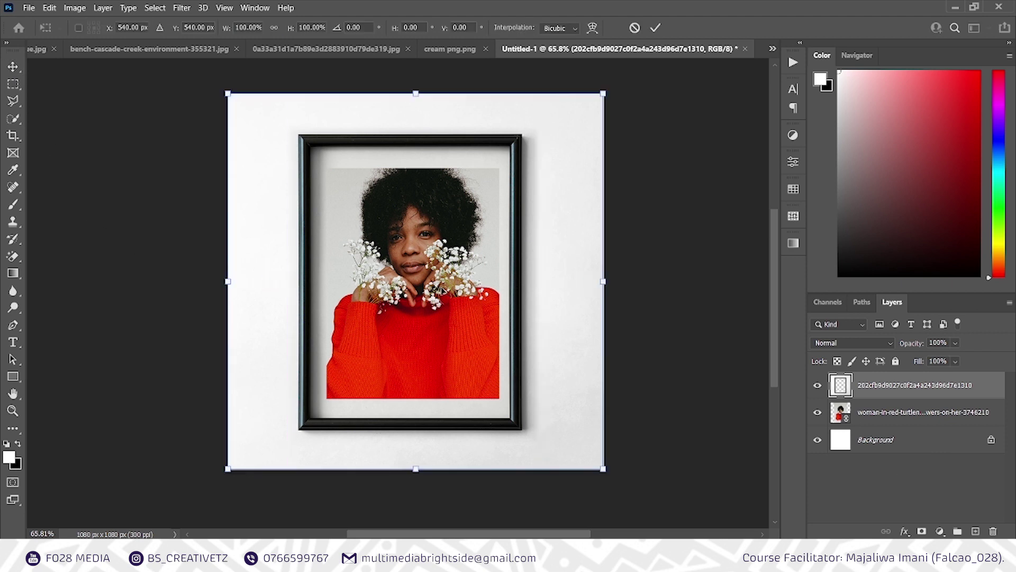
key("Return")
Scale the woman's photo layer to about 3.29% and position it so her figure fits within the frame opening
left_click(864, 412)
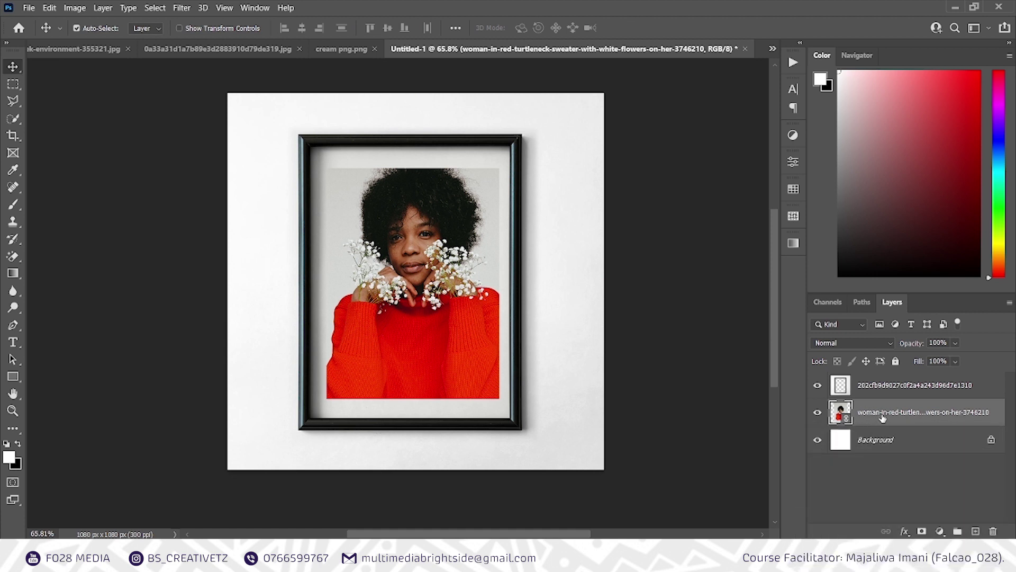
key("ctrl")
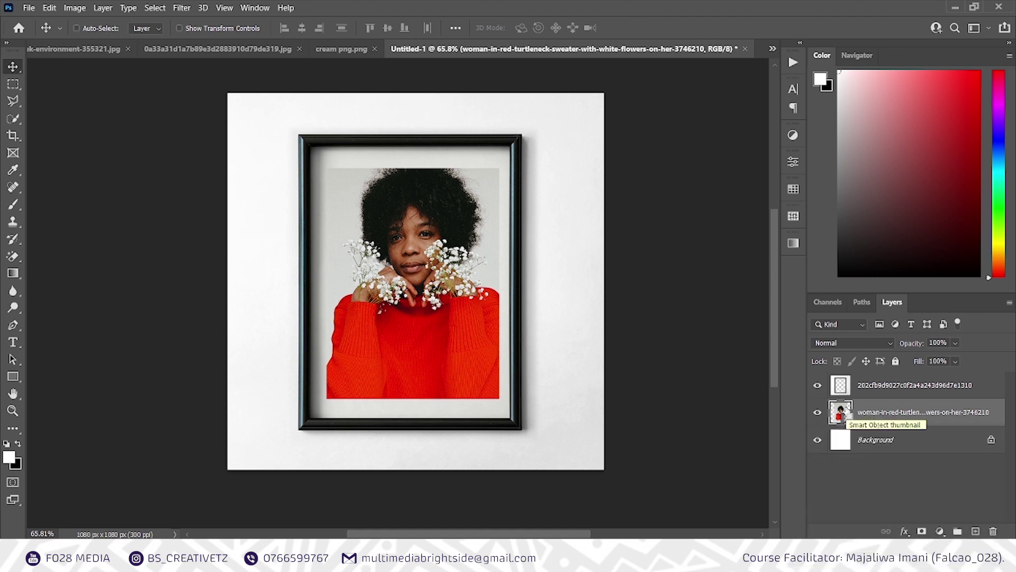
key("ctrl+t")
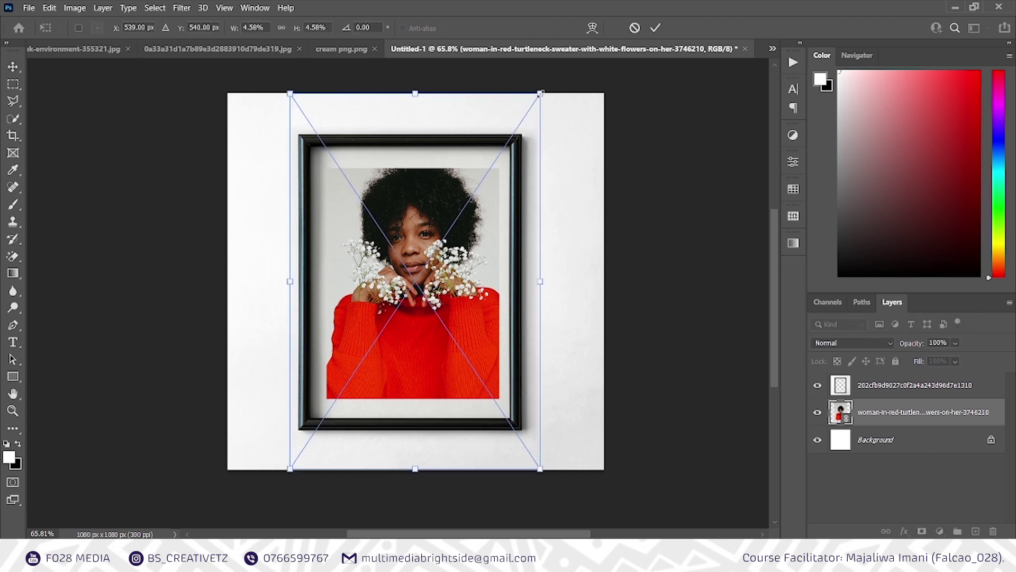
left_click_drag(540, 96, 452, 262)
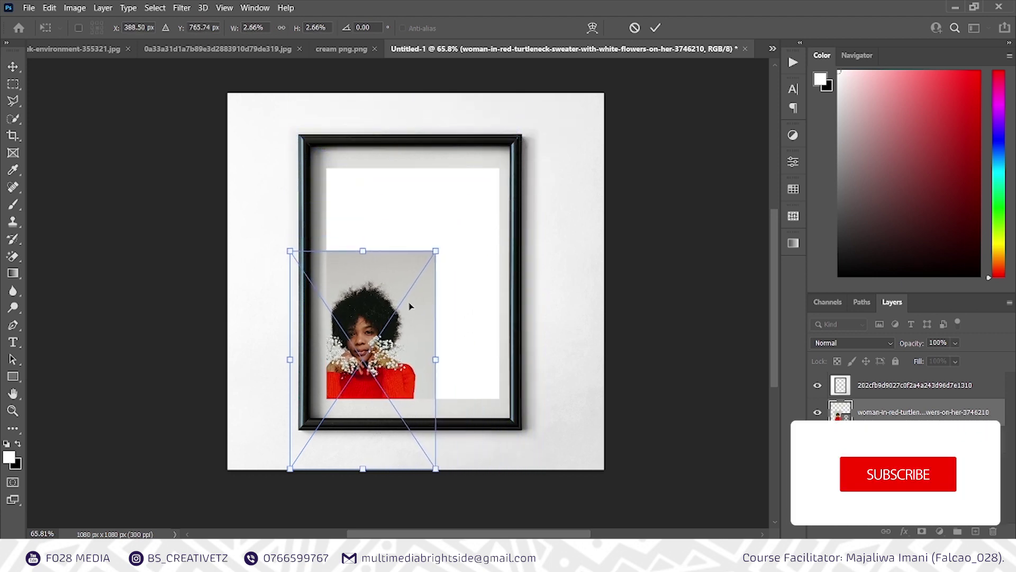
left_click_drag(410, 307, 437, 227)
left_click_drag(465, 391, 521, 413)
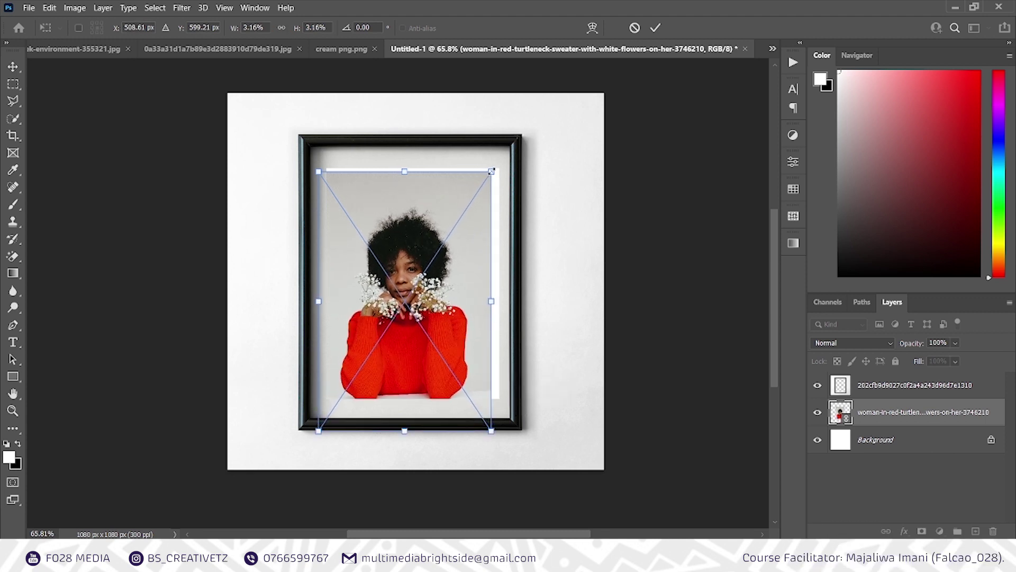
mouse_move(492, 171)
left_mouse_down()
mouse_move(512, 149)
mouse_move(498, 161)
left_mouse_up()
left_click_drag(456, 195, 464, 188)
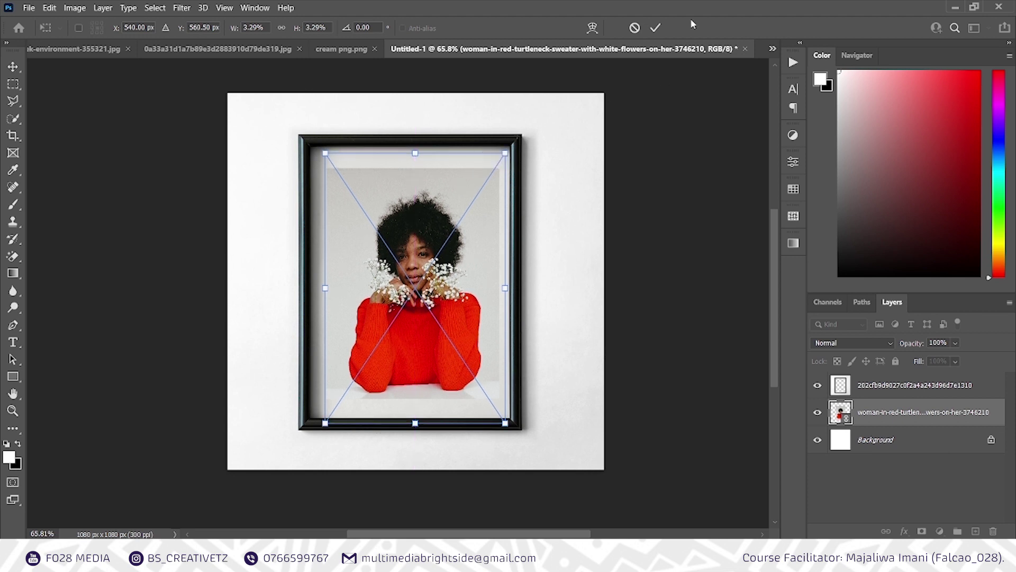
left_click(655, 28)
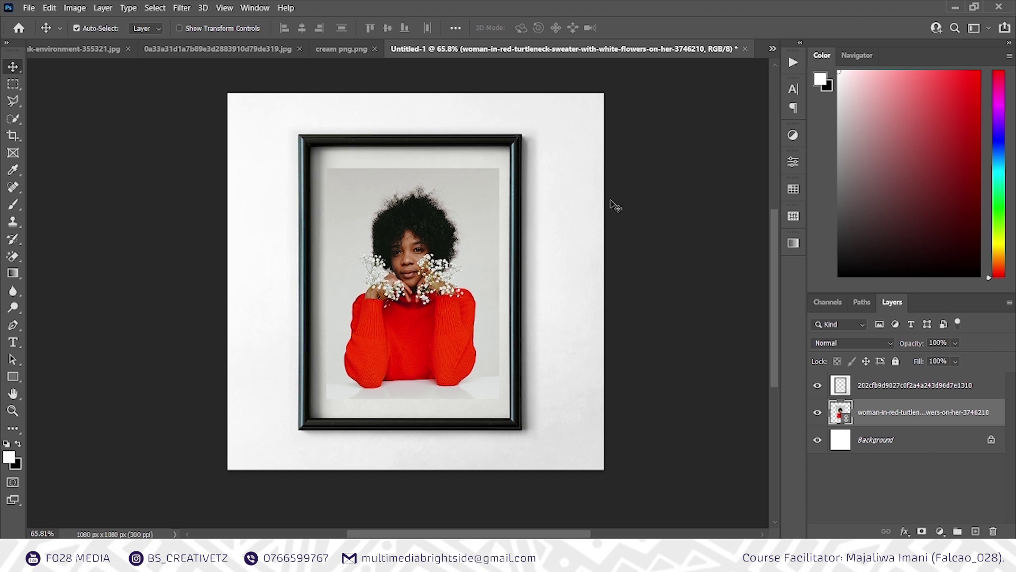
Add a black drop shadow to the frame layer with 34% opacity, 4 px distance and 38 px size
left_click(514, 396)
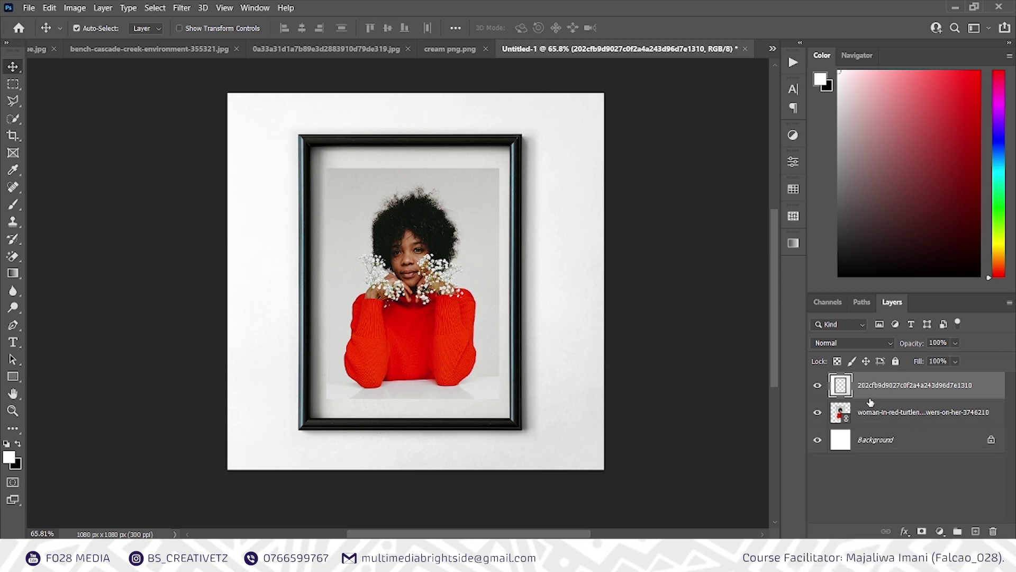
right_click(889, 393)
left_click(777, 8)
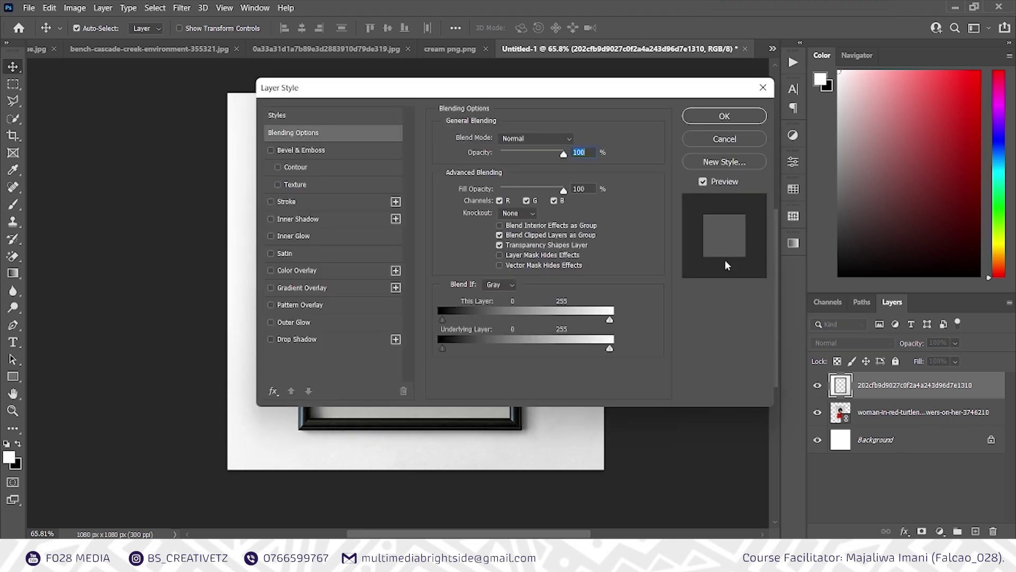
left_click(300, 340)
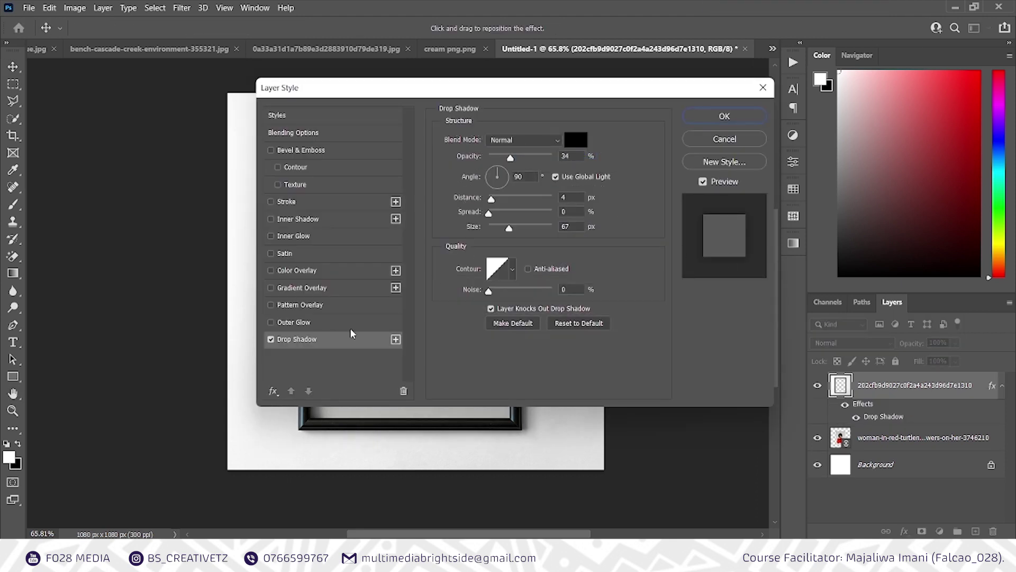
left_click_drag(510, 83, 734, 69)
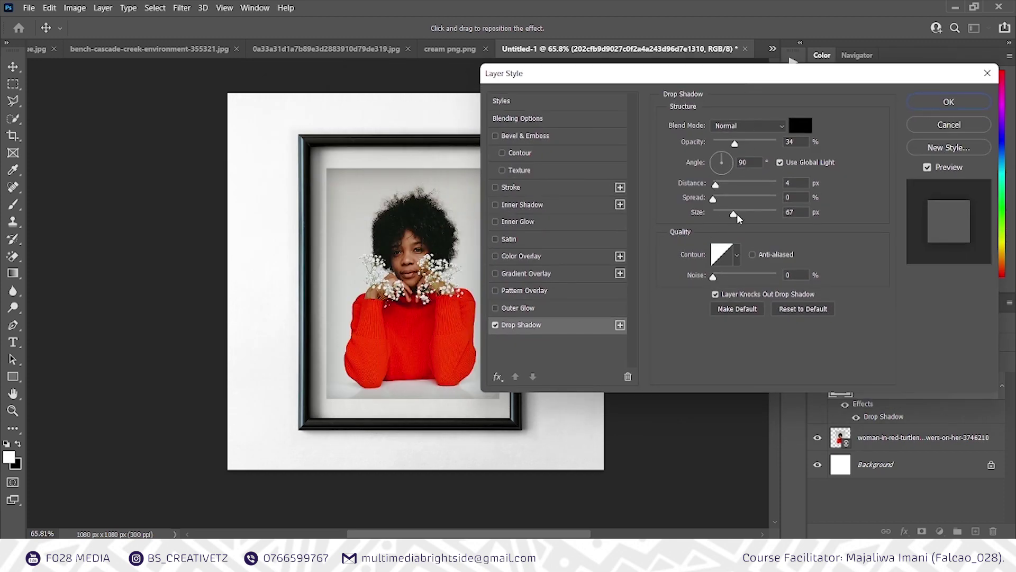
mouse_move(737, 214)
left_mouse_down()
mouse_move(721, 222)
mouse_move(729, 217)
left_mouse_up()
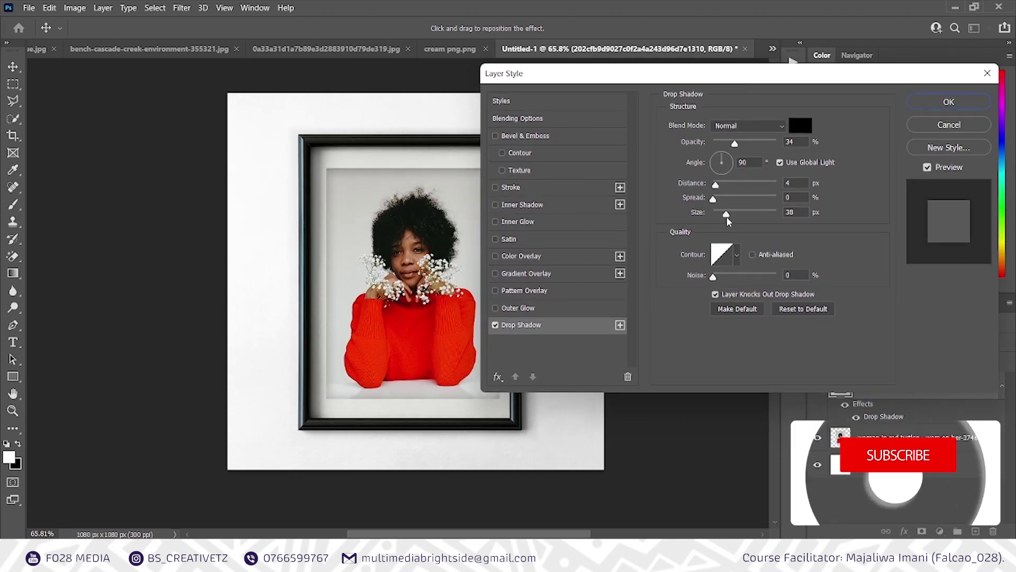
left_click(948, 101)
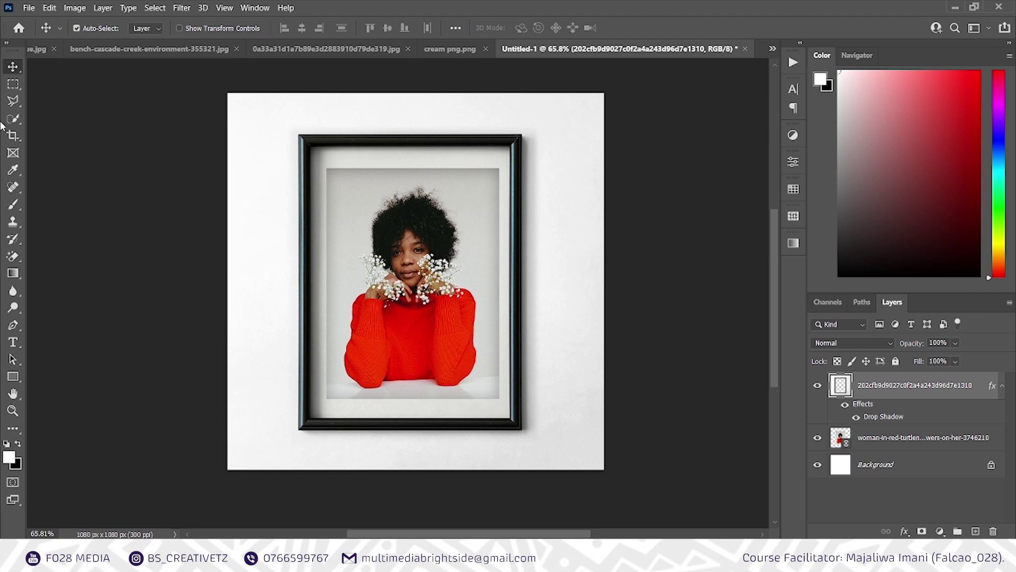
left_click(5, 83)
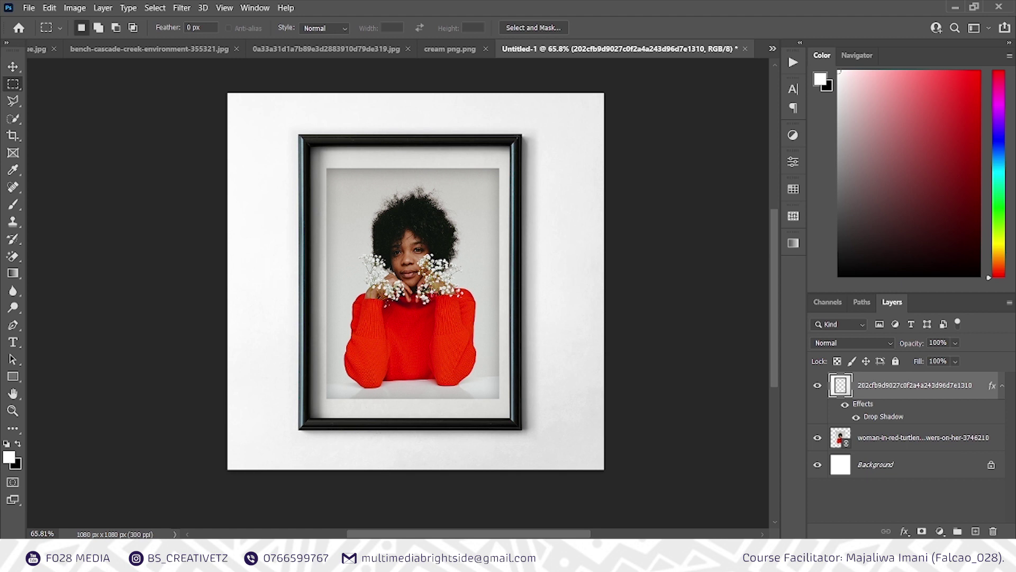
key("z")
left_click_drag(478, 285, 484, 254)
right_click(415, 273)
left_click(442, 276)
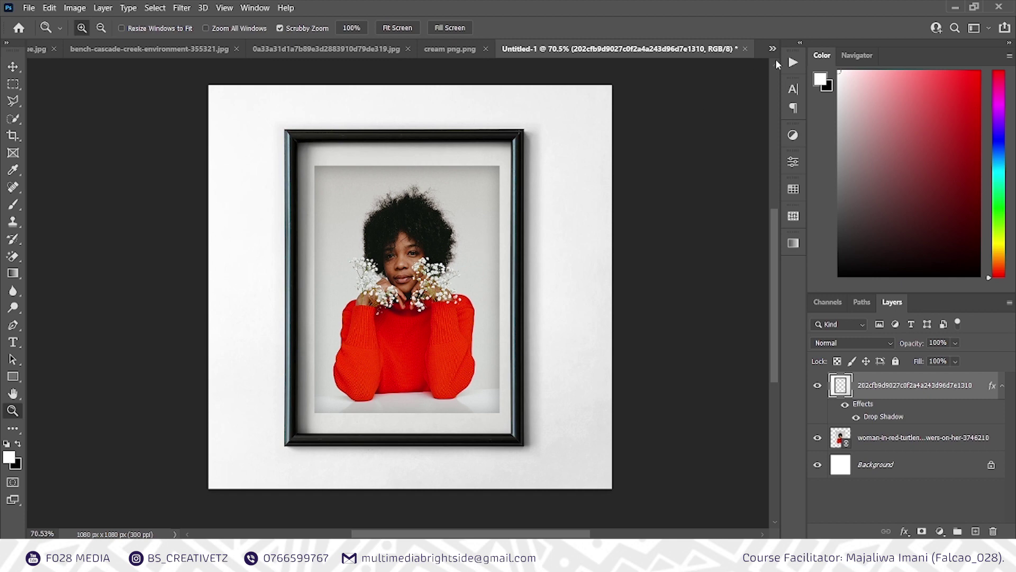
left_click(956, 9)
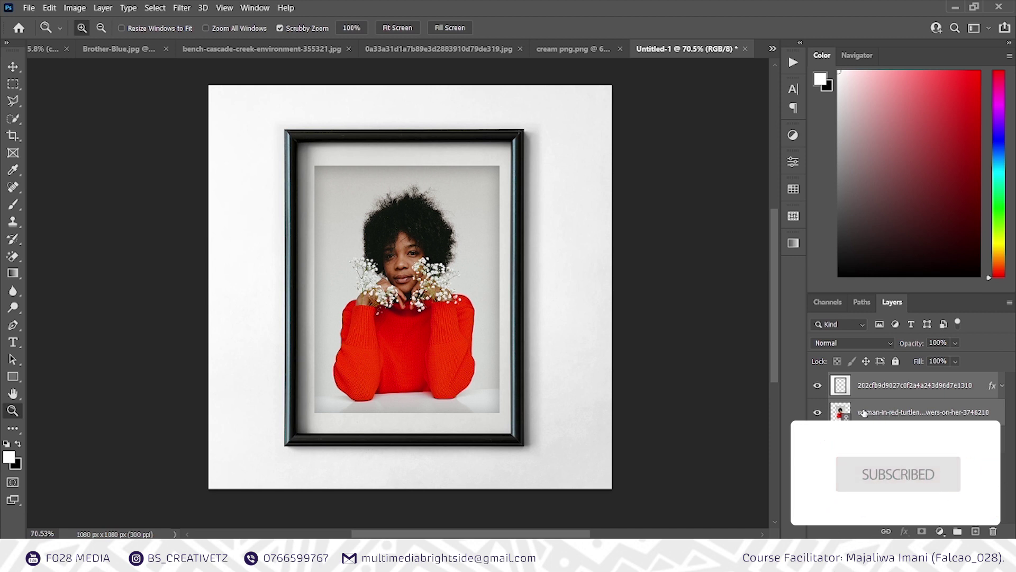
Group the frame layer with the woman's photo layer and hide the group
left_click(895, 390)
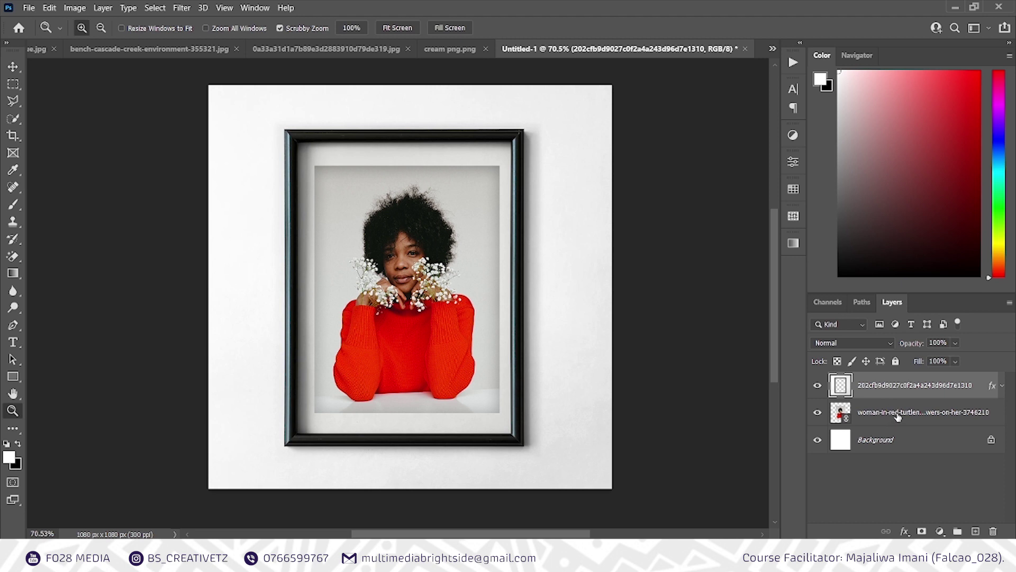
left_click(899, 416)
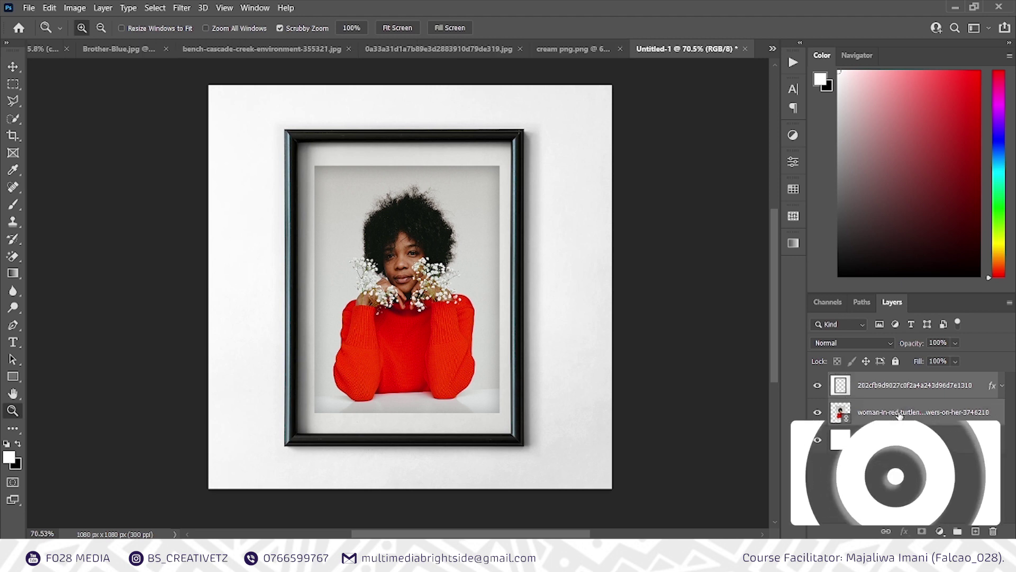
key("ctrl+g")
key("ctrl+shift+g")
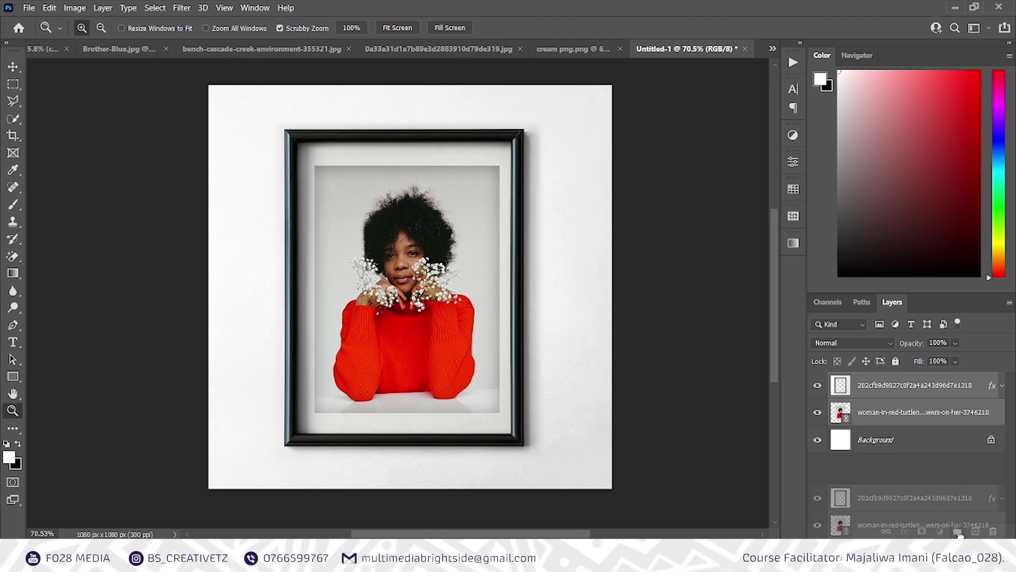
left_click_drag(959, 533, 958, 533)
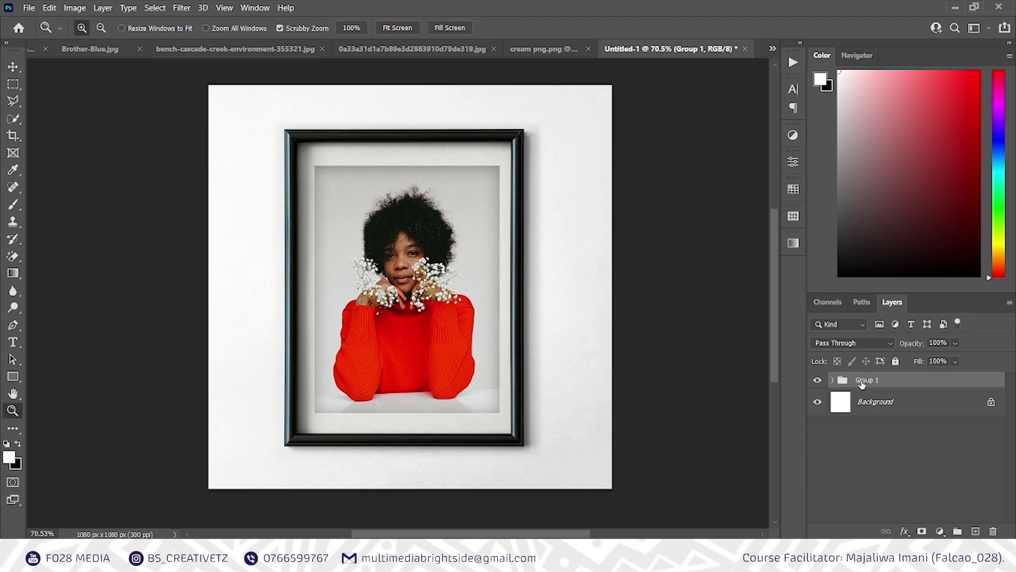
left_click(818, 380)
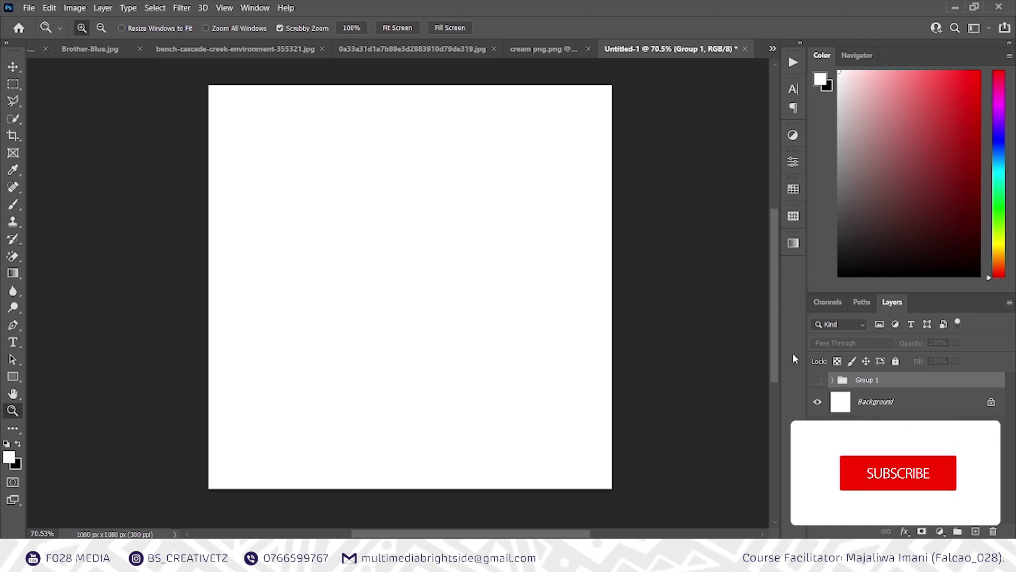
Place 53468-action as a linked image, scaled to about 26.16% and moved to about X 652 px, Y 608 px
left_click(29, 7)
left_click(61, 294)
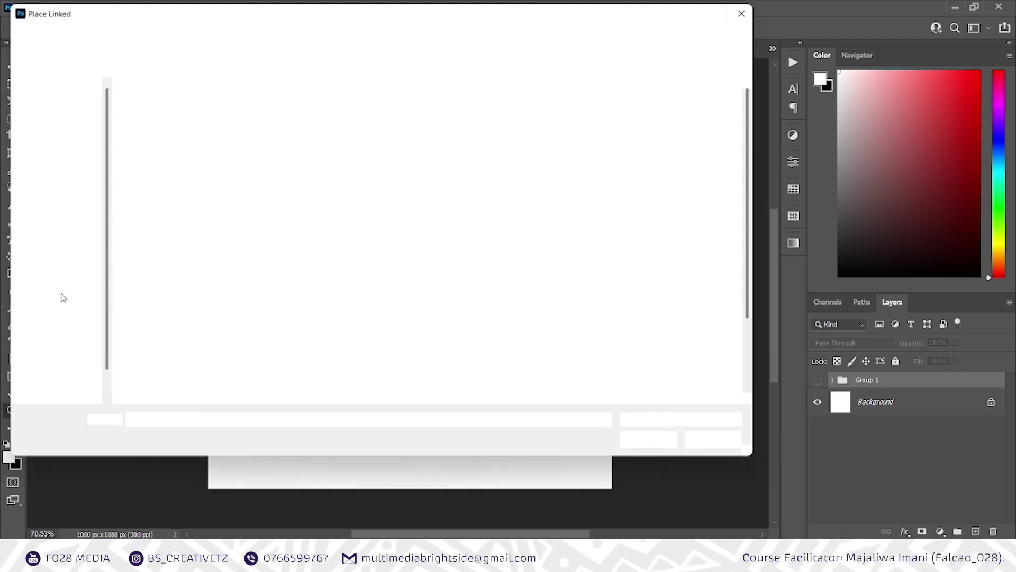
left_click(228, 214)
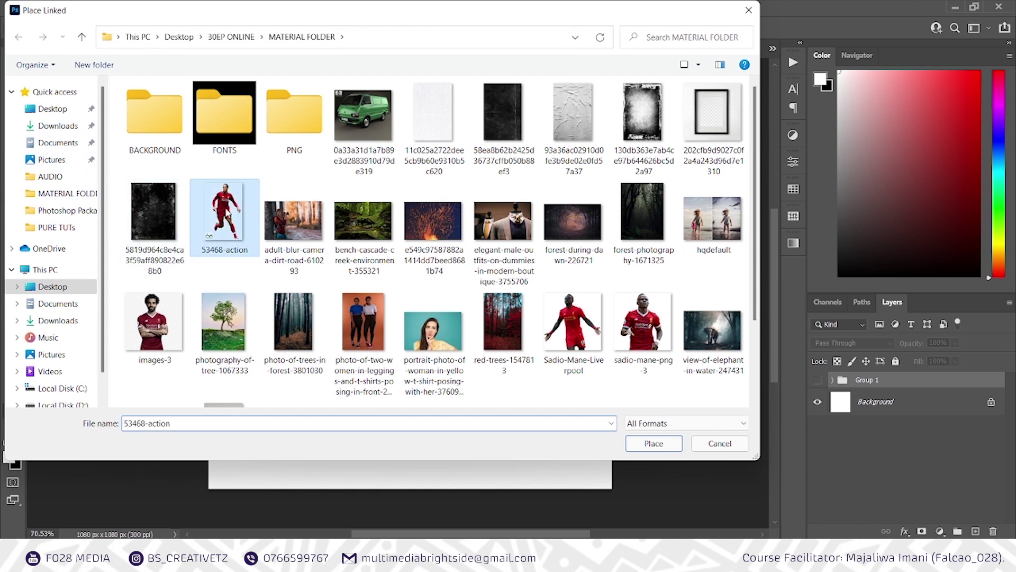
left_click(655, 441)
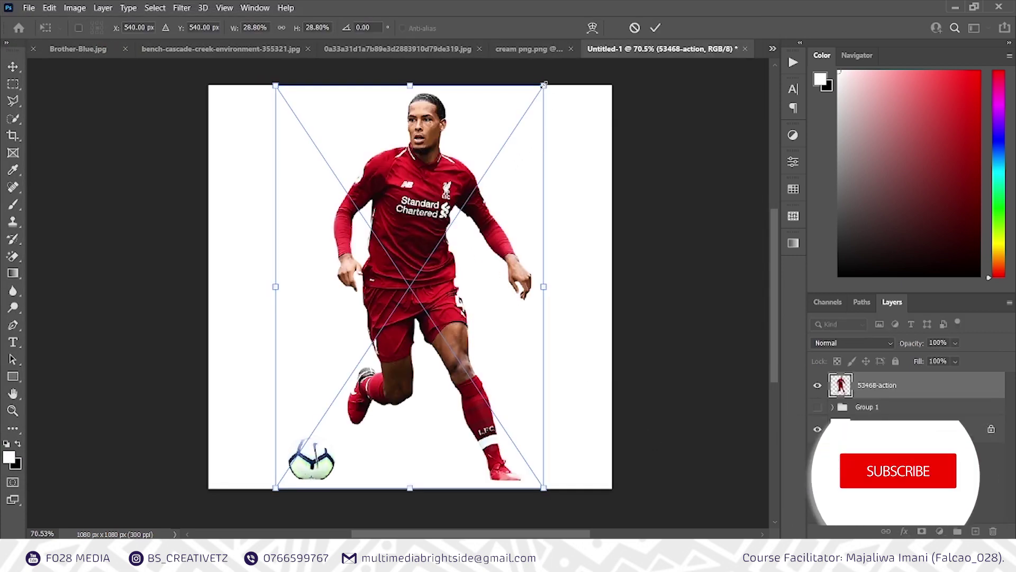
left_click_drag(552, 87, 520, 123)
left_click_drag(494, 172, 528, 237)
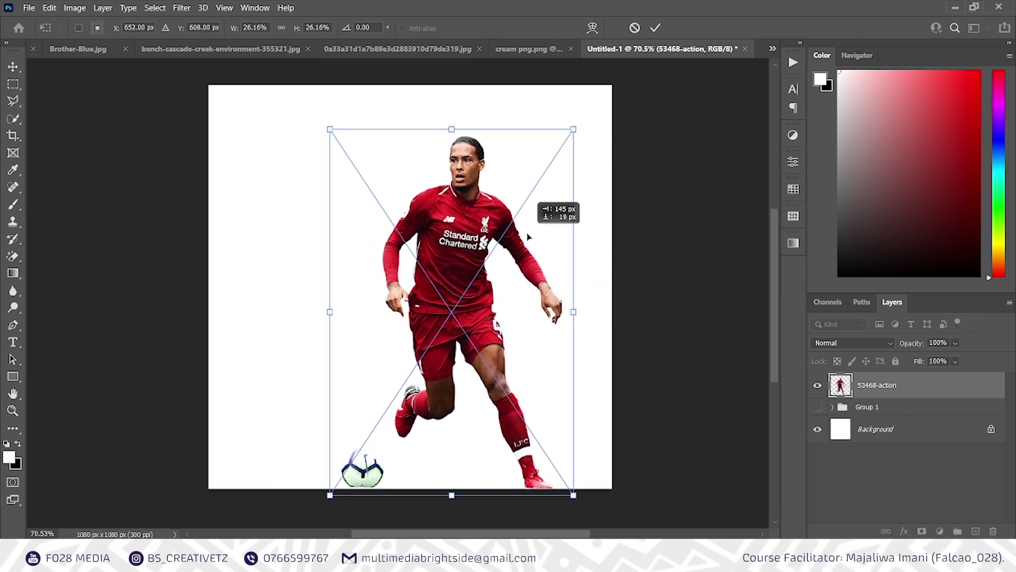
left_click(655, 27)
key("z")
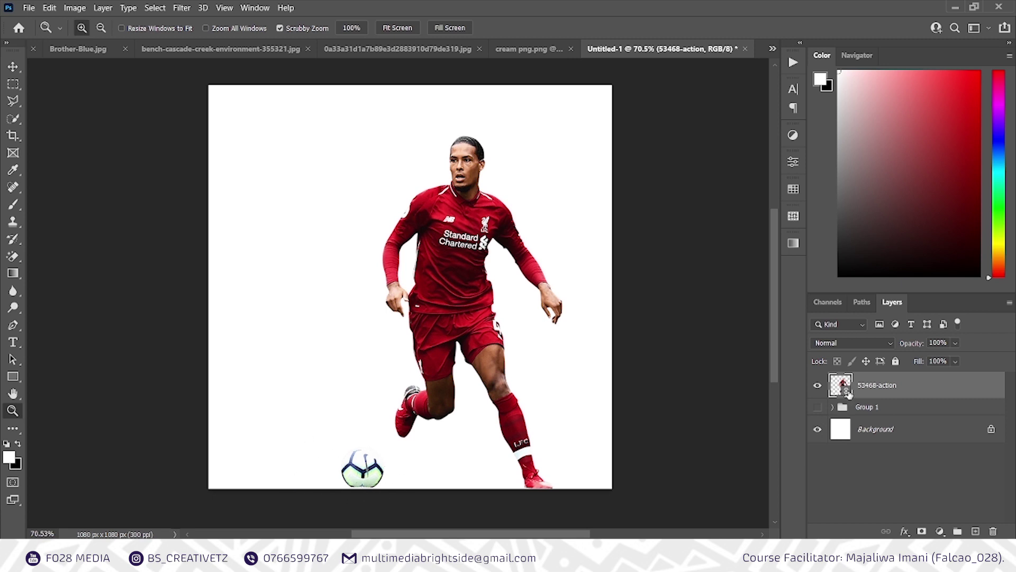
Rasterize the 53468-action layer and cut away the football using an elliptical marquee selection around it
right_click(877, 388)
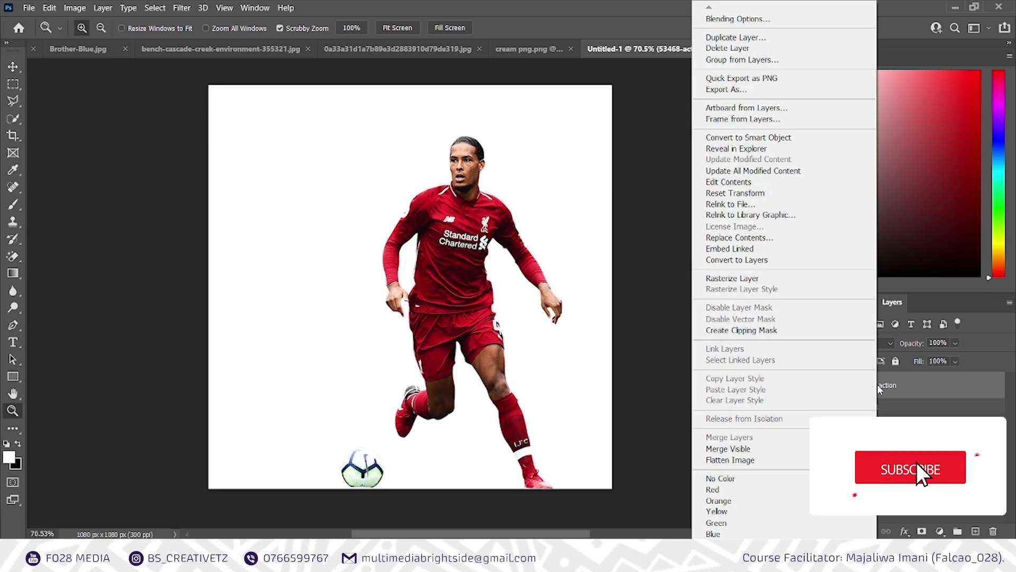
left_click(754, 279)
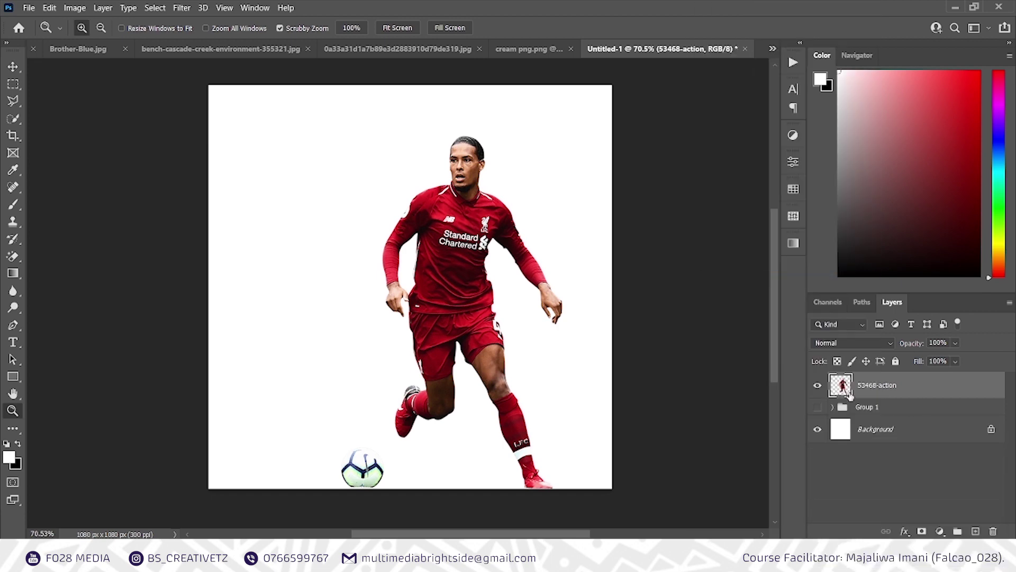
left_click(11, 86)
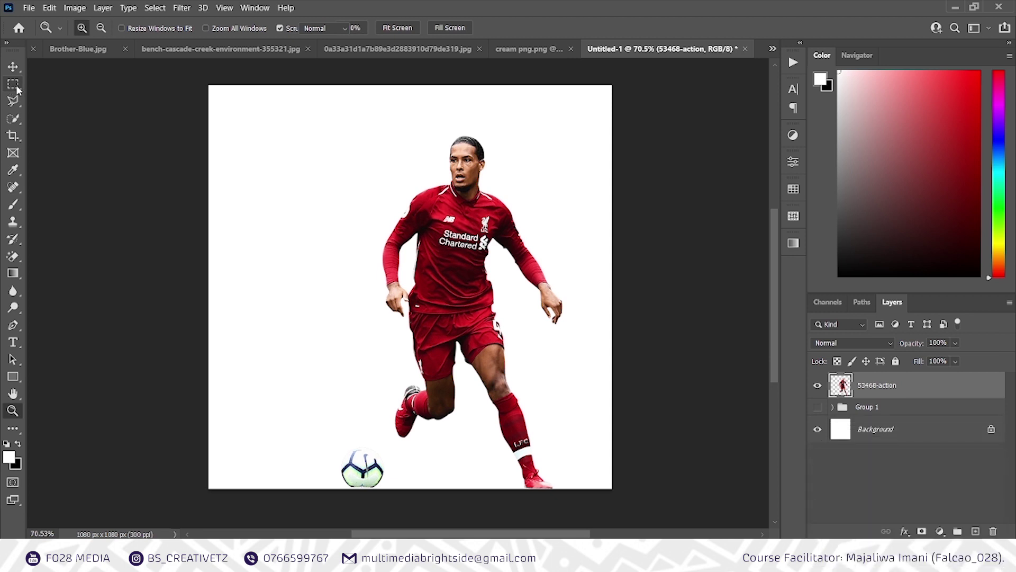
right_click(16, 88)
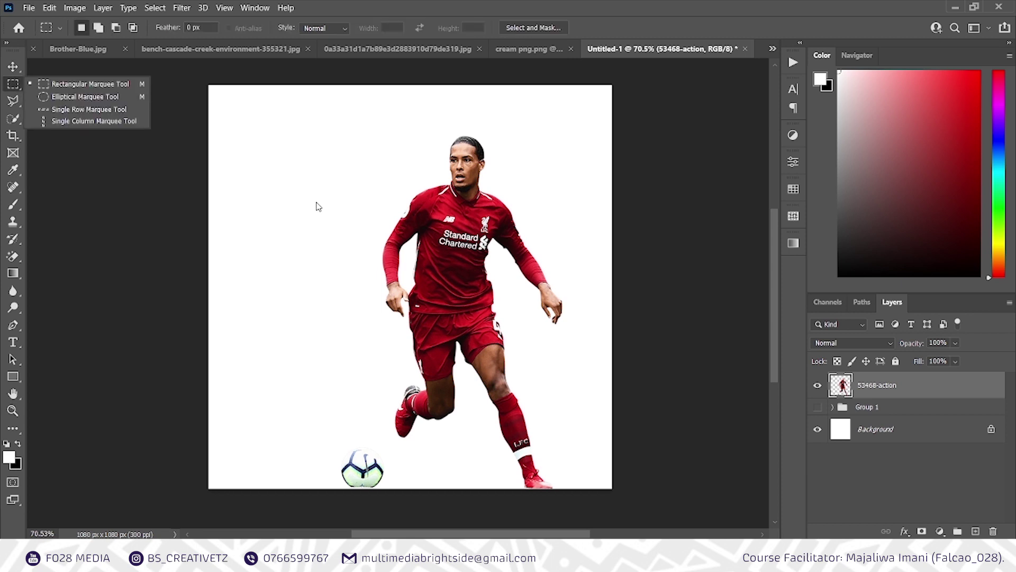
left_click(74, 98)
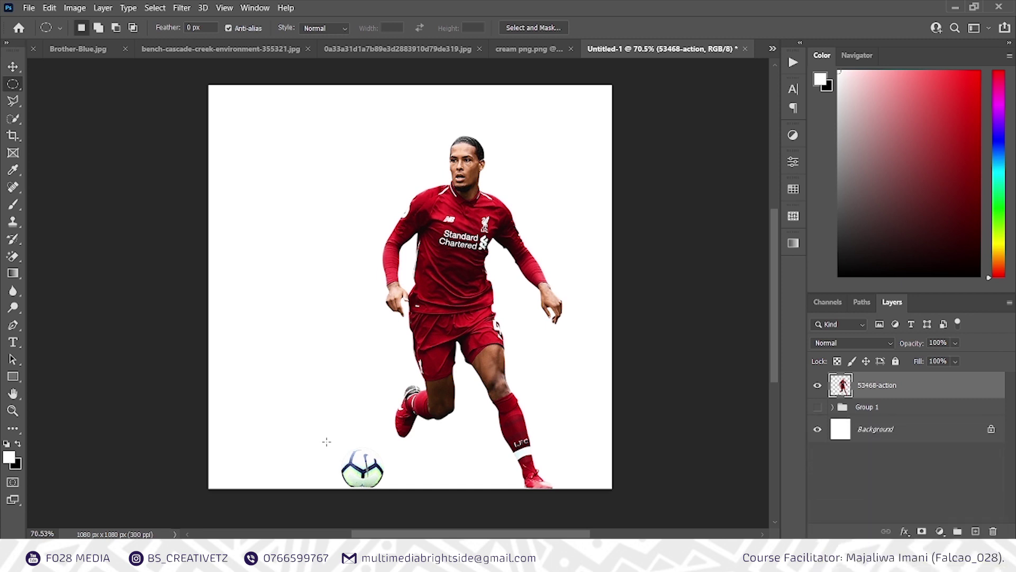
left_click_drag(327, 441, 364, 471)
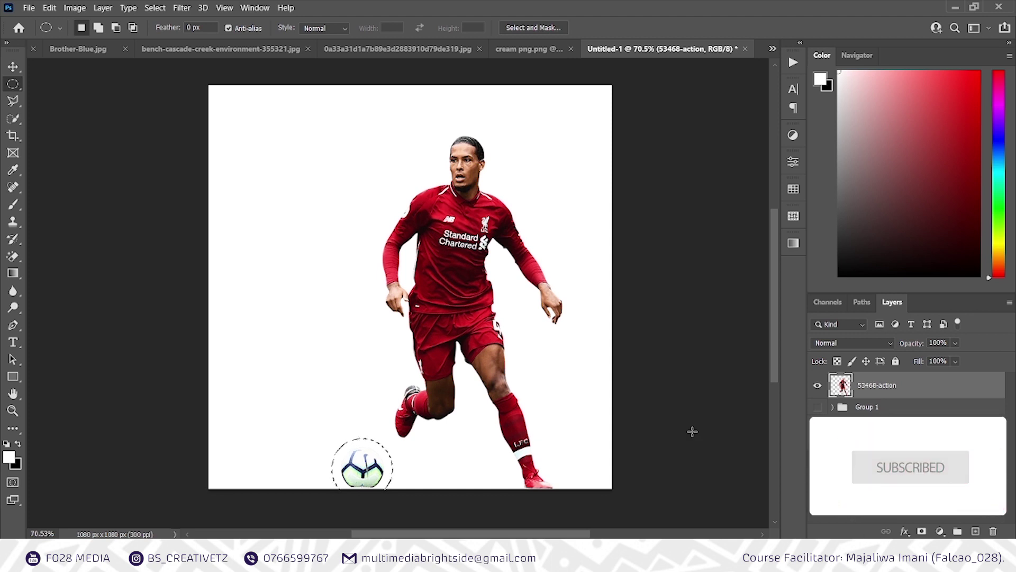
key("ctrl+x")
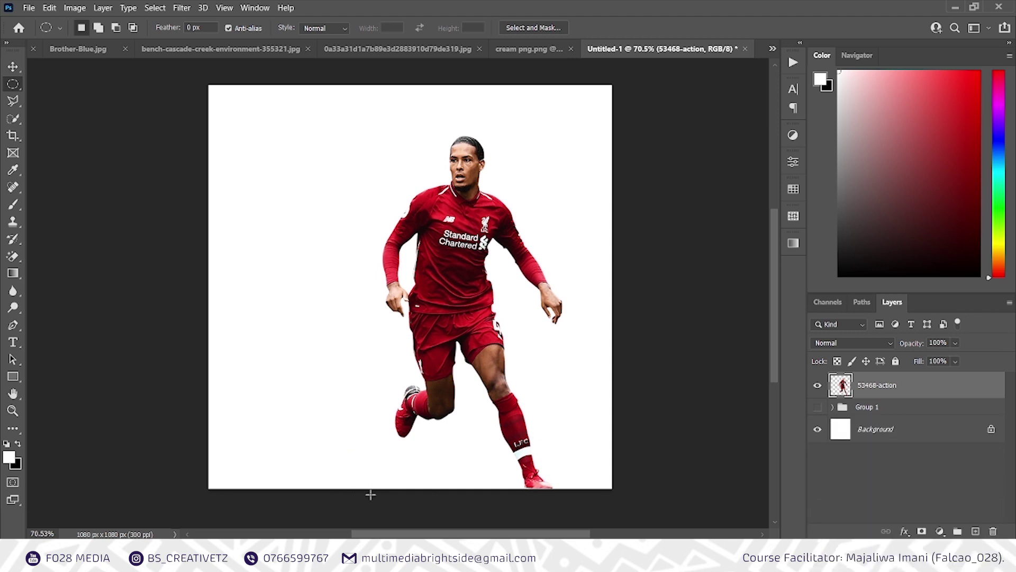